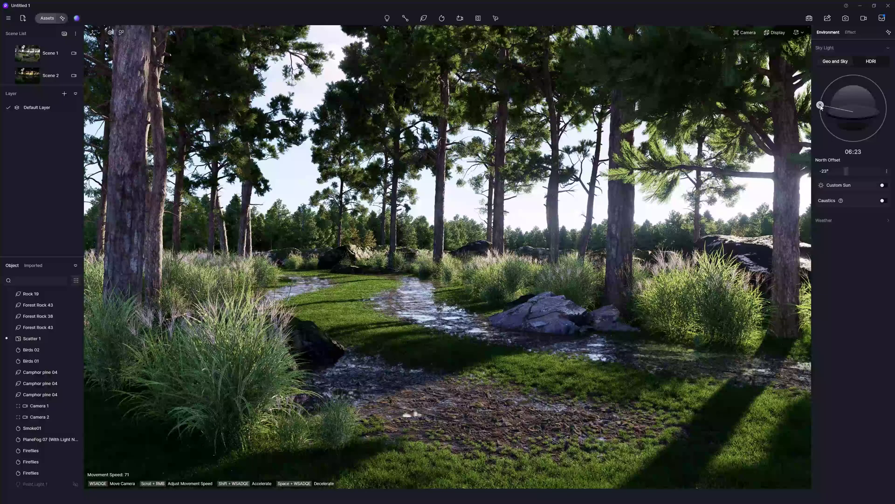
- Set the sun time to 18:00 and North Offset to 19.1° for long evening shadows
mouse_move(821, 105)
left_mouse_down()
mouse_move(883, 97)
mouse_move(823, 96)
mouse_move(853, 75)
left_mouse_up()
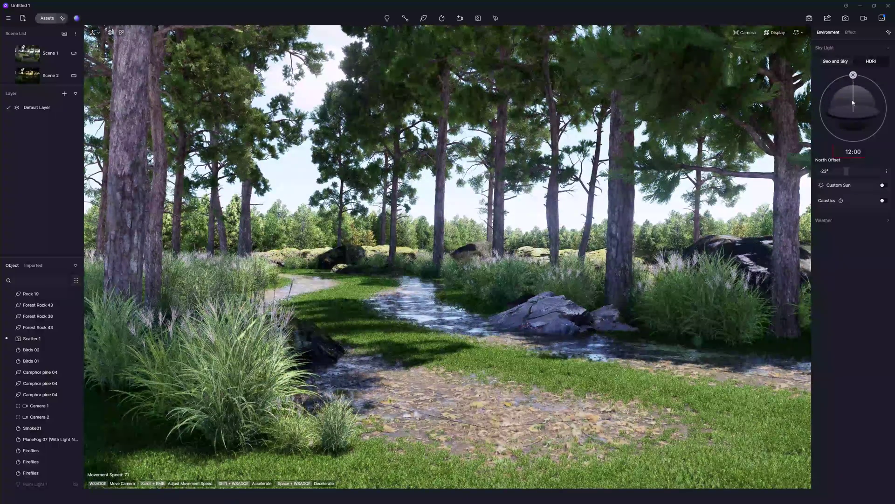
double_click(850, 152)
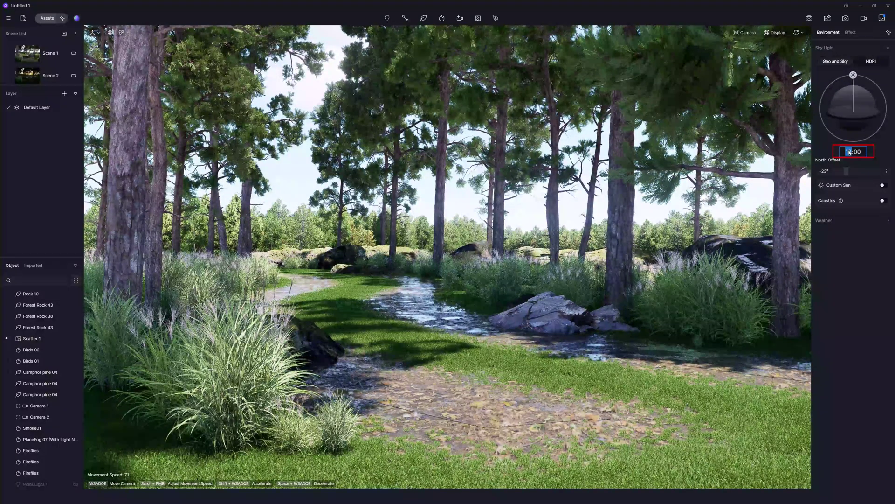
key("Tab")
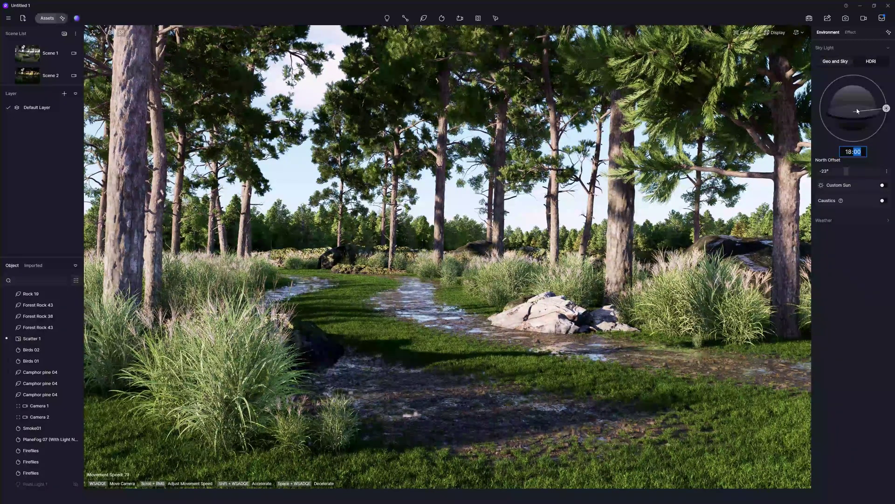
left_click(876, 146)
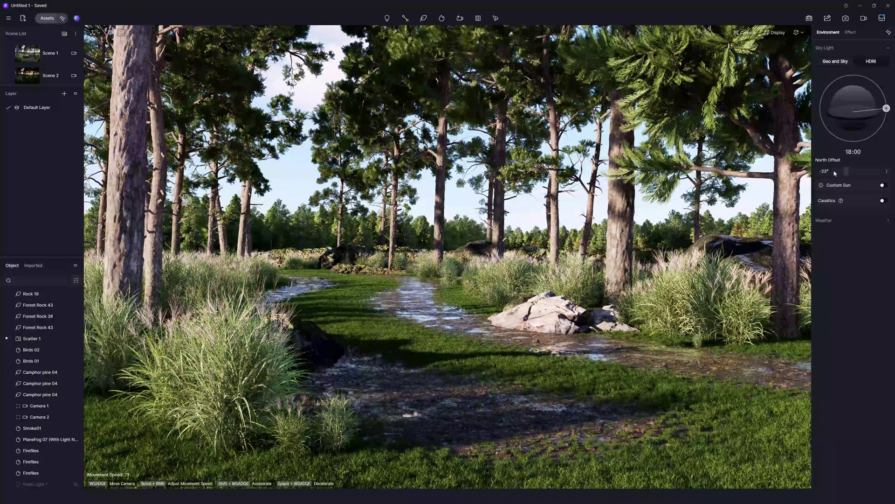
mouse_move(844, 174)
left_mouse_down()
mouse_move(823, 173)
mouse_move(854, 173)
mouse_move(826, 172)
left_mouse_up()
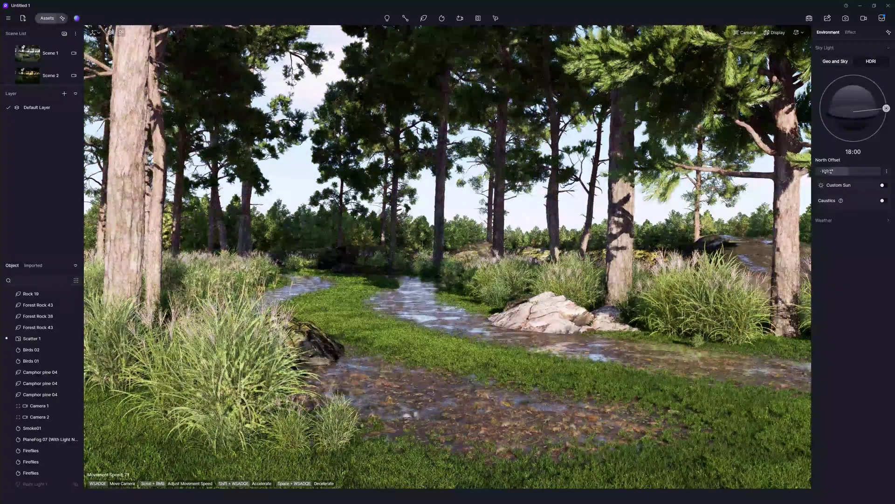
left_click_drag(826, 172, 853, 171)
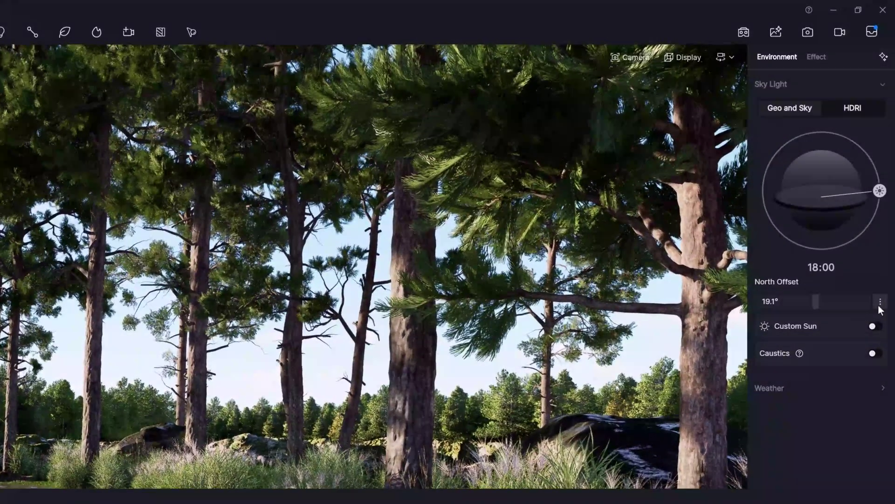
- Expand the date, location and sun settings and set Month to 12
left_click(880, 306)
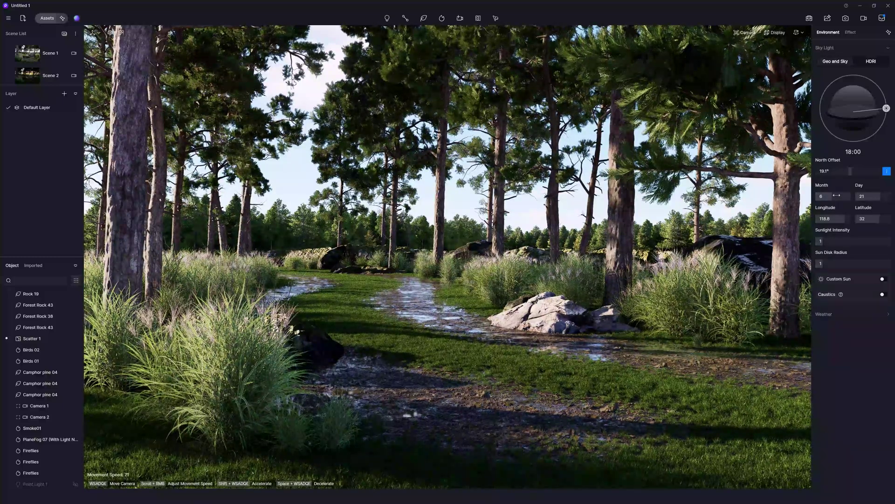
left_click(837, 196)
type("2")
key("Return")
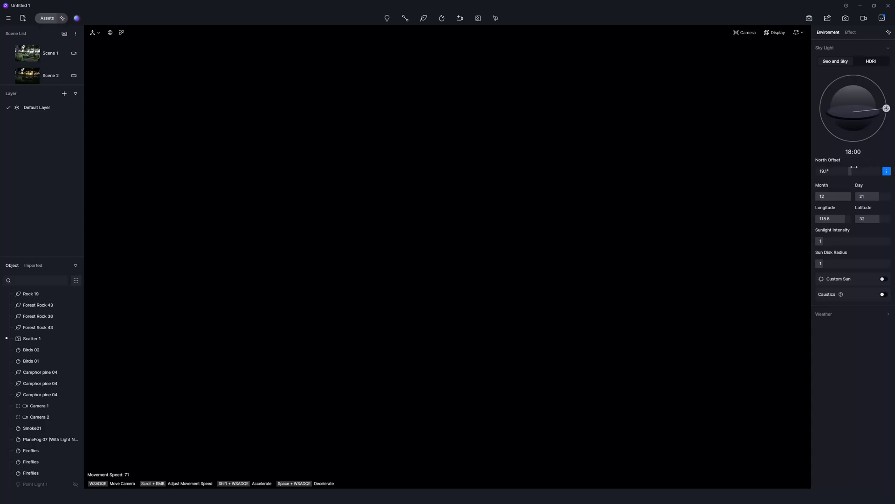
- Change the sky light Month from 12 back to 6
left_click(839, 198)
type("6")
key("Return")
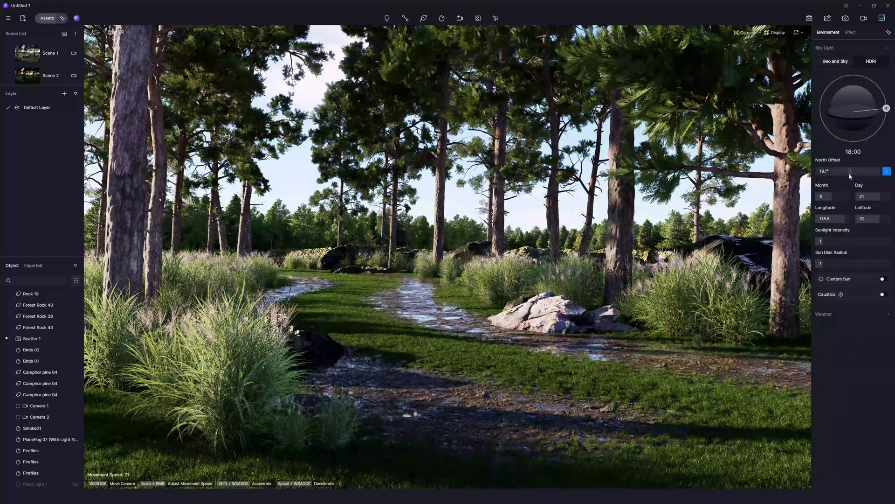
- Rotate North Offset toward 95.7° and set Sunlight Intensity to 0.93
left_click_drag(850, 172, 871, 175)
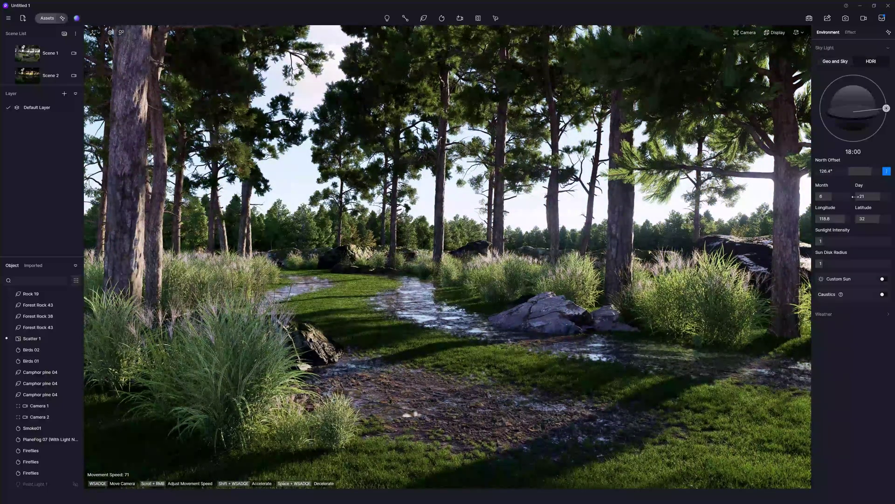
left_click_drag(823, 240, 872, 246)
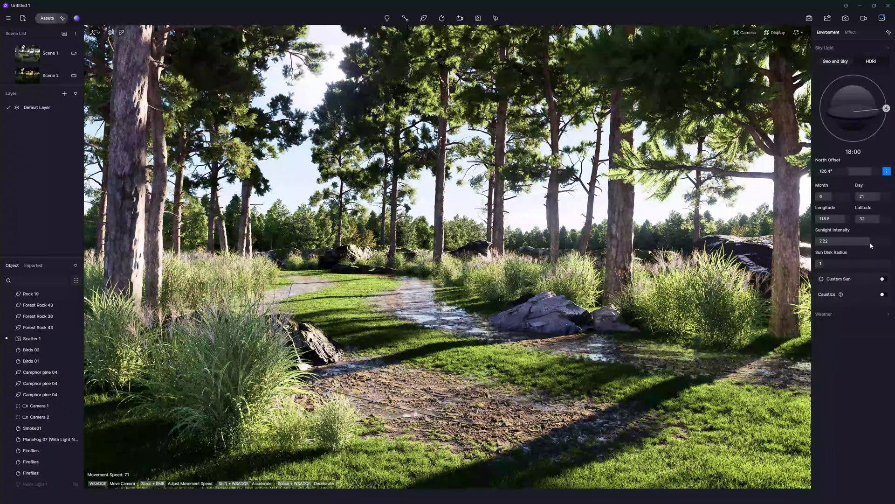
left_click_drag(871, 244, 823, 242)
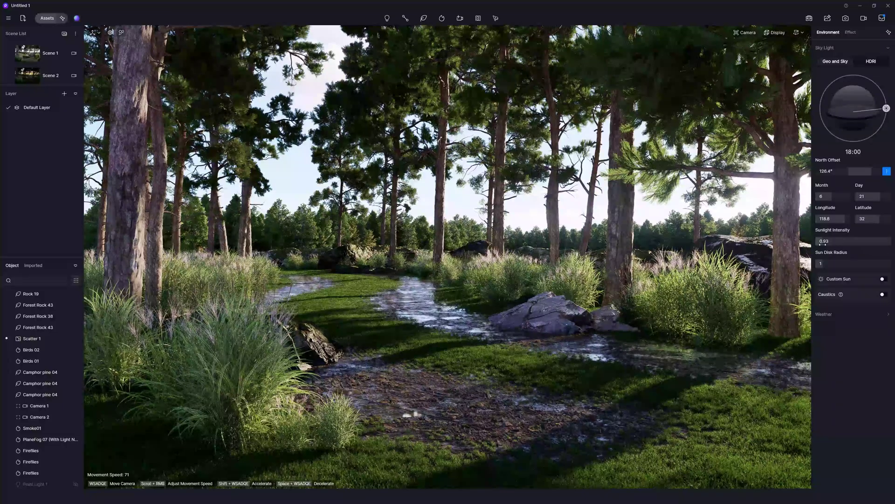
left_click_drag(823, 242, 827, 242)
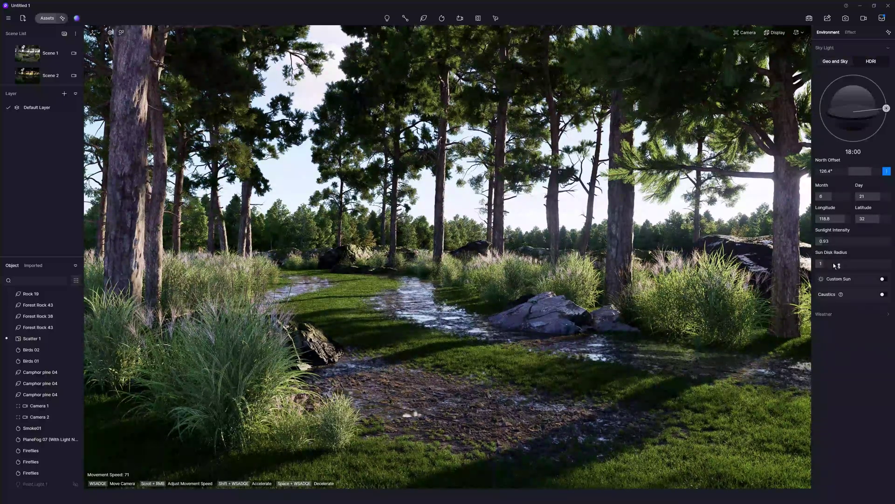
- Lower the sun behind the trees toward the camera, leaving Sun Disk Radius at 1
left_click_drag(866, 171, 866, 171)
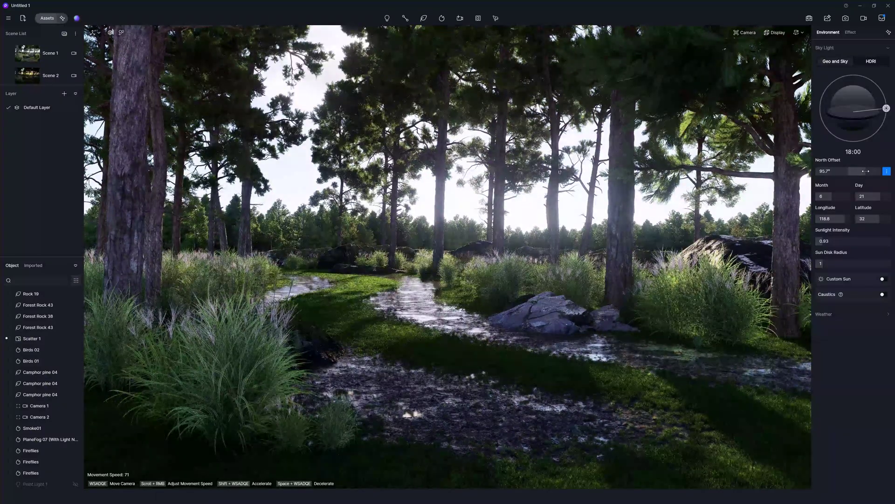
left_click_drag(887, 109, 886, 115)
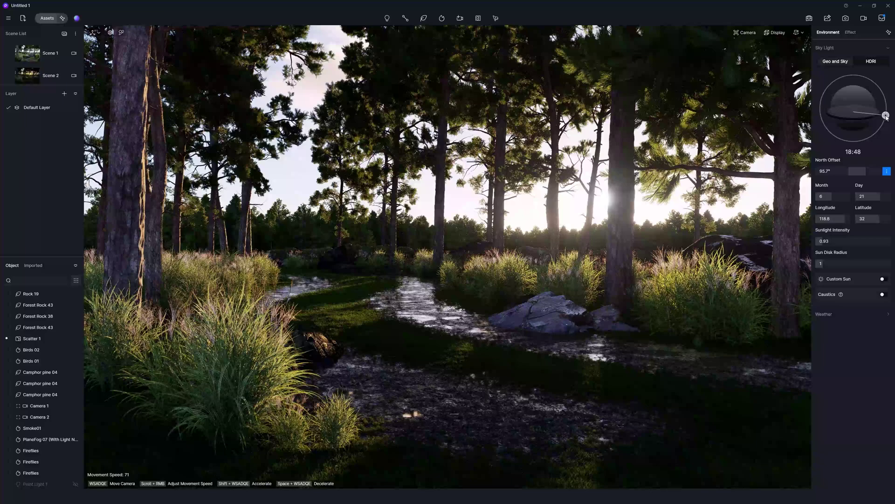
mouse_move(837, 264)
left_mouse_down()
mouse_move(855, 264)
mouse_move(826, 273)
mouse_move(855, 267)
left_mouse_up()
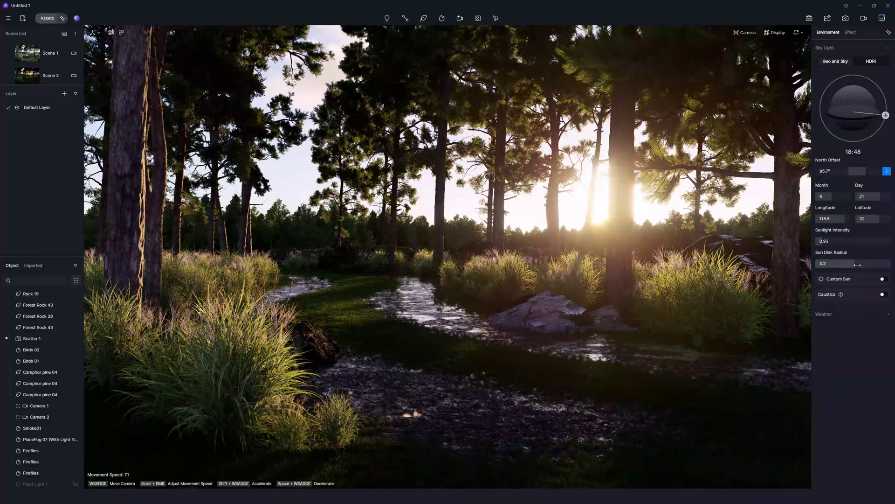
left_click_drag(857, 264, 822, 265)
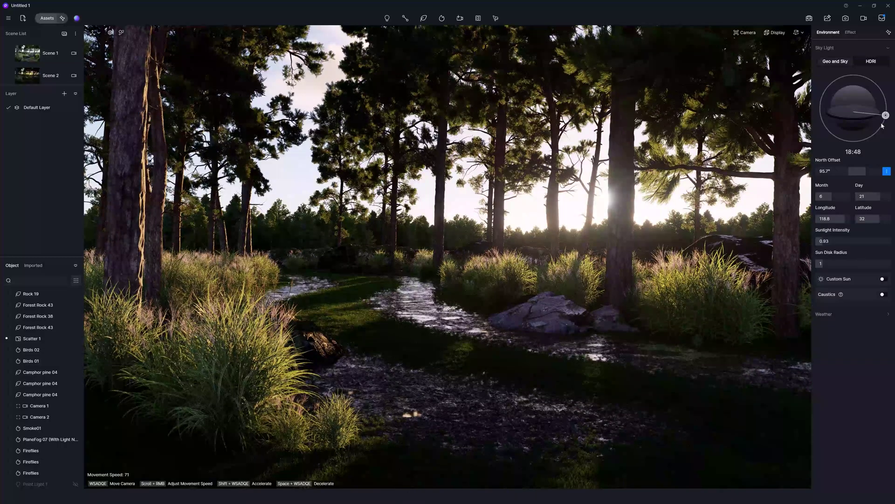
left_click_drag(886, 115, 887, 106)
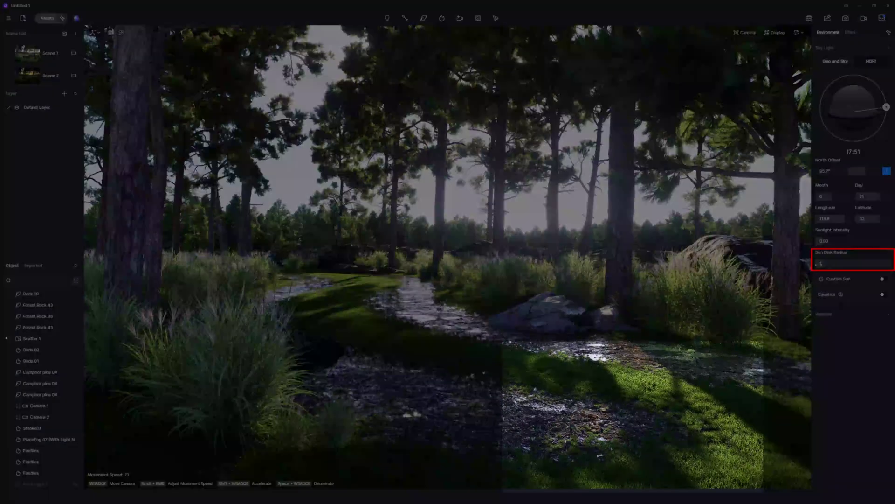
left_click_drag(822, 263, 857, 263)
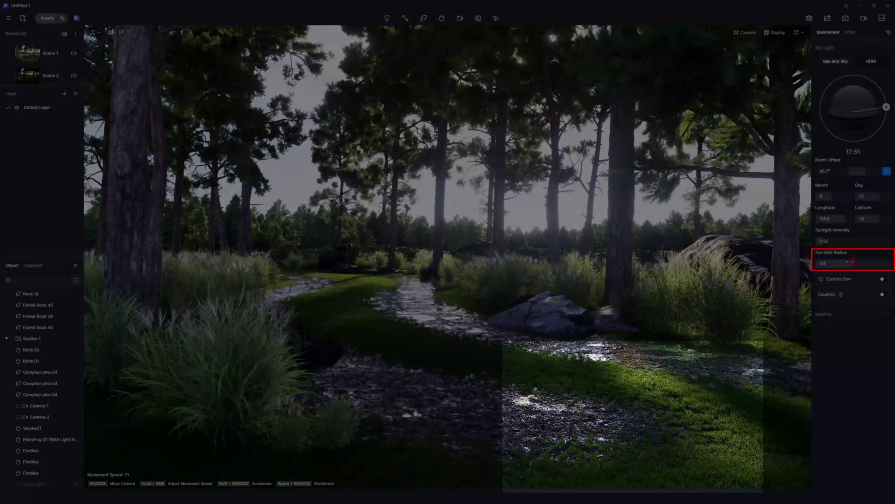
left_click_drag(852, 261, 814, 264)
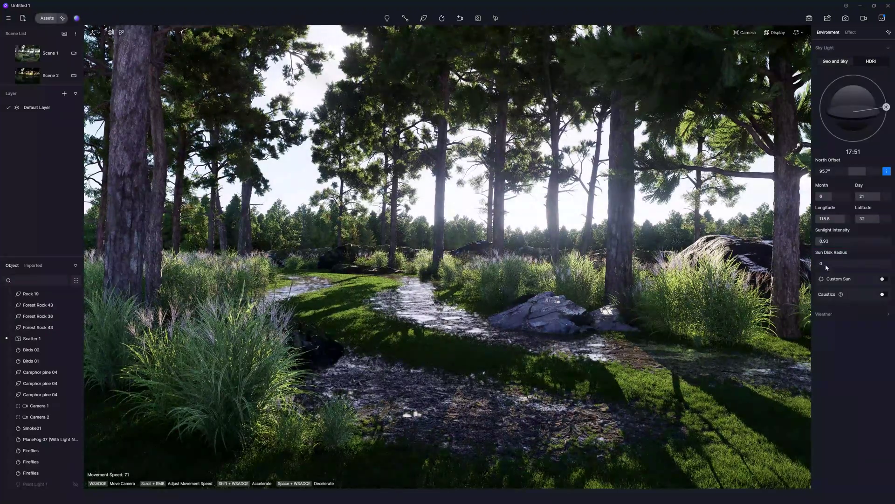
left_click(827, 267)
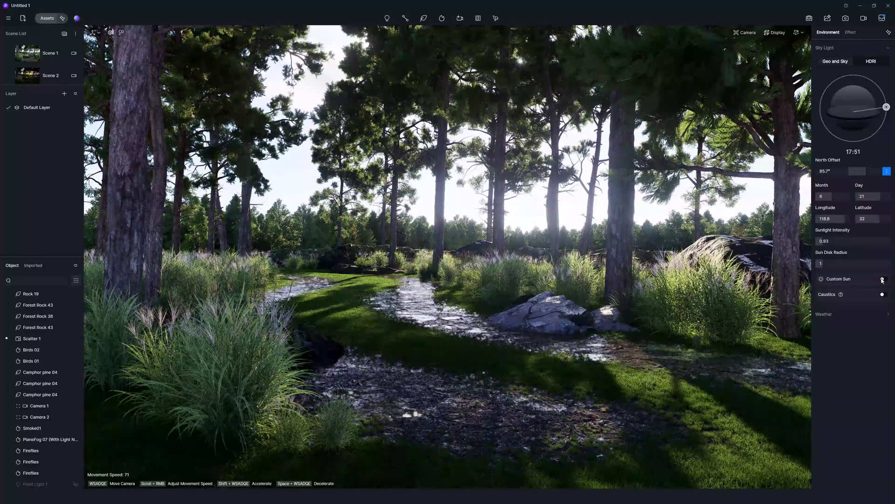
- Enable Custom Sun with sunlight intensity 1 and drop the sun below the horizon
left_click(883, 279)
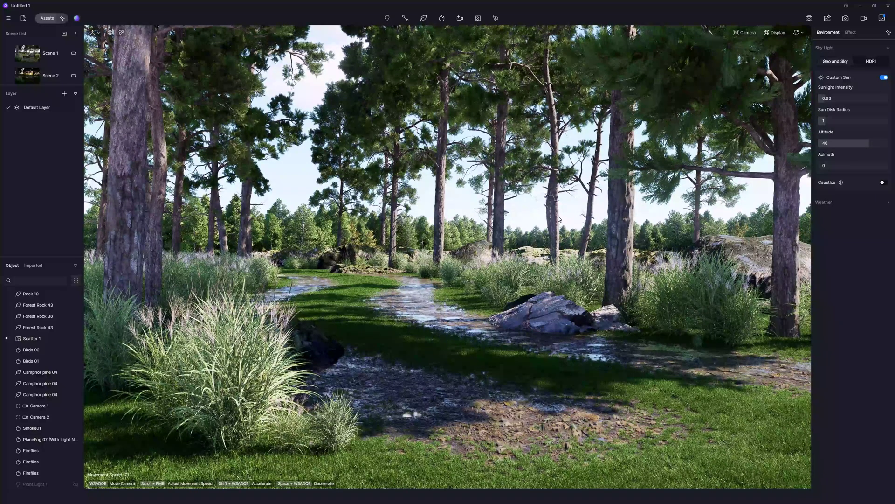
left_click_drag(824, 98, 829, 100)
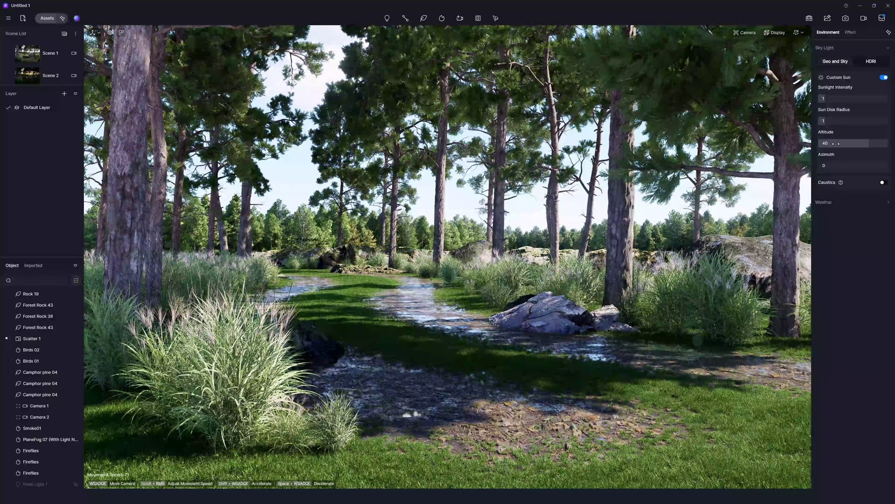
mouse_move(836, 143)
left_mouse_down()
mouse_move(882, 145)
mouse_move(840, 145)
left_mouse_up()
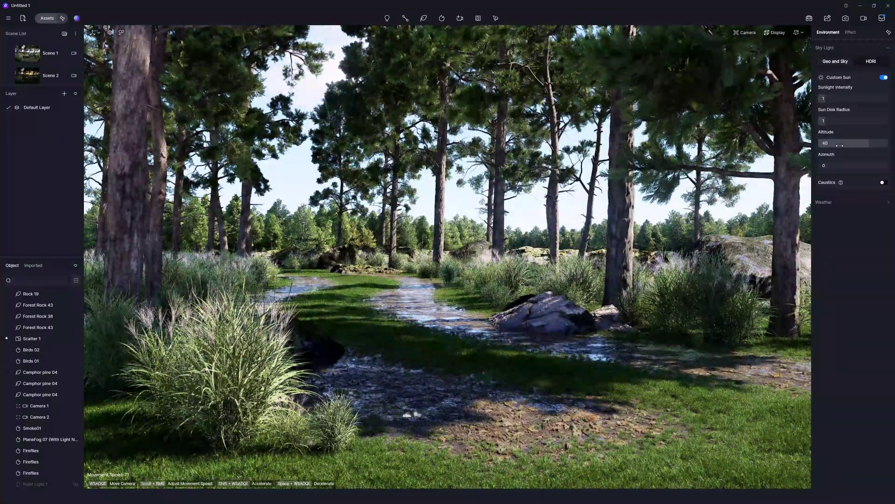
- Set sun Altitude to 90, scrub it lower, then turn Custom Sun off
left_click(840, 145)
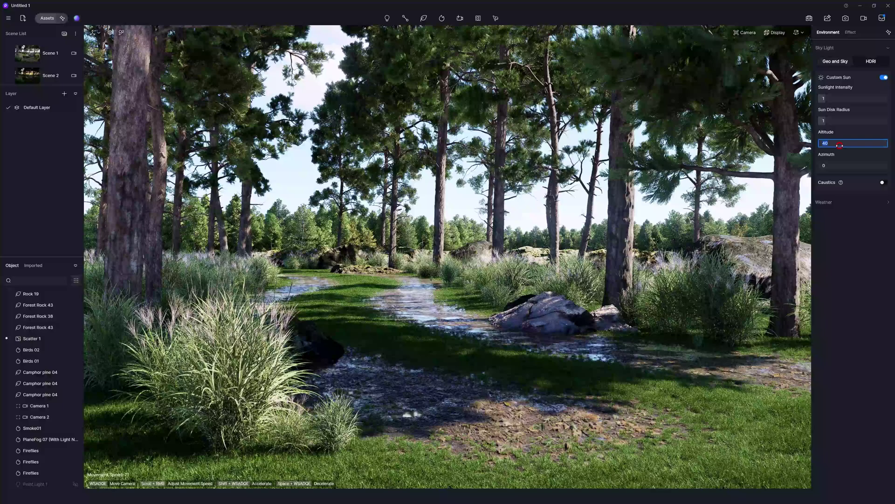
type("0")
key("Return")
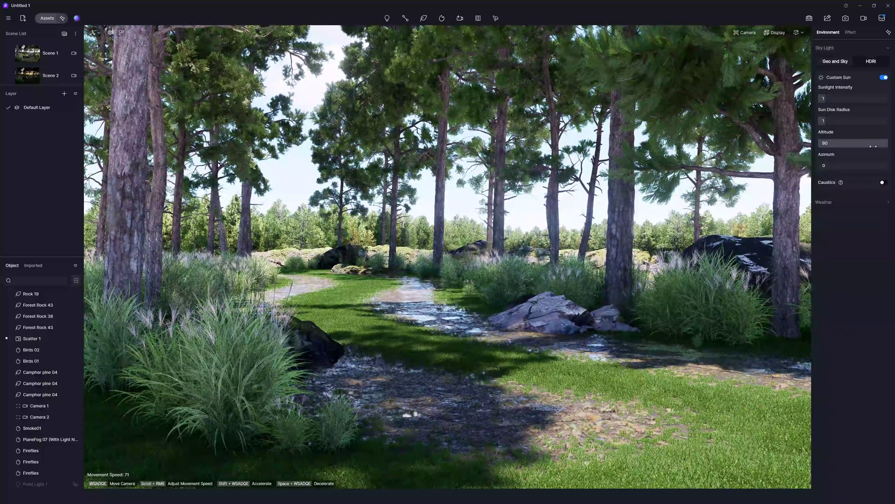
mouse_move(874, 146)
left_mouse_down()
mouse_move(857, 142)
mouse_move(836, 166)
left_mouse_up()
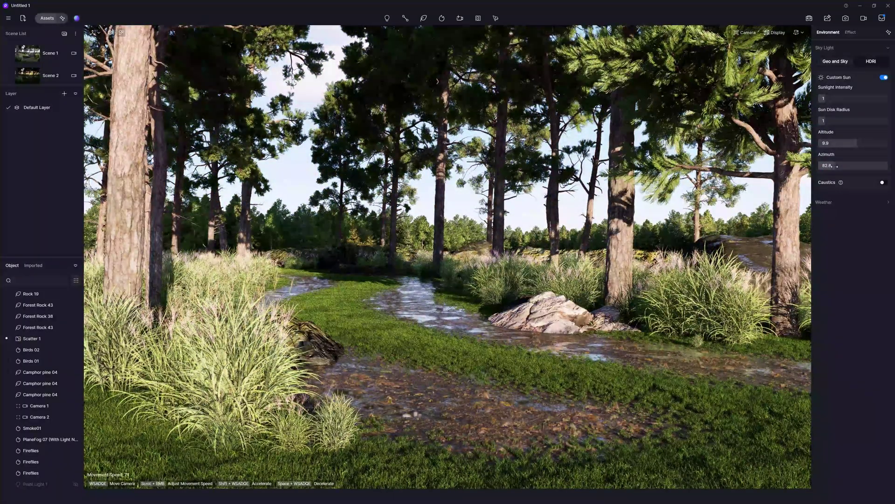
left_click(884, 78)
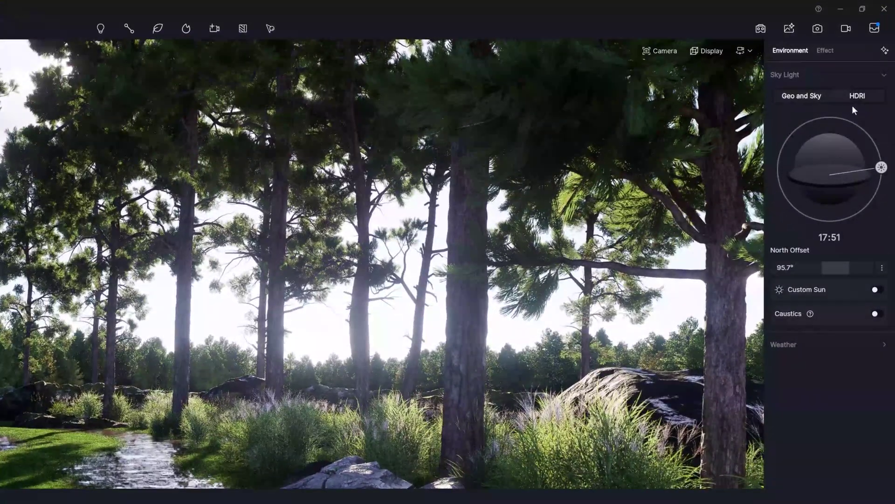
- Switch the sky light to the Sunset Glow 03 HDRI sky
left_click(857, 96)
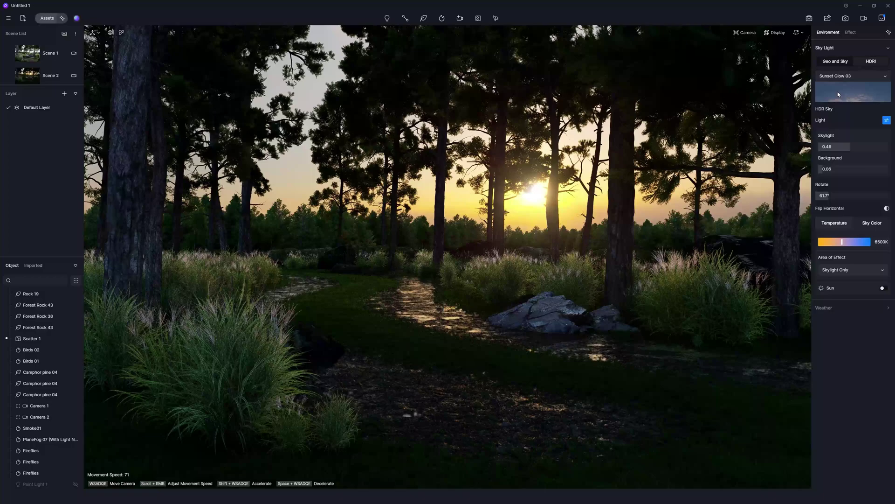
left_click(841, 63)
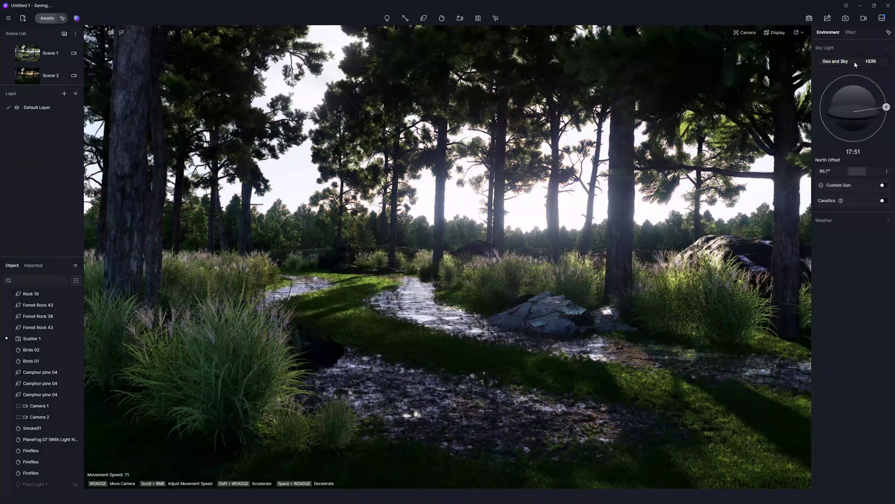
left_click(864, 63)
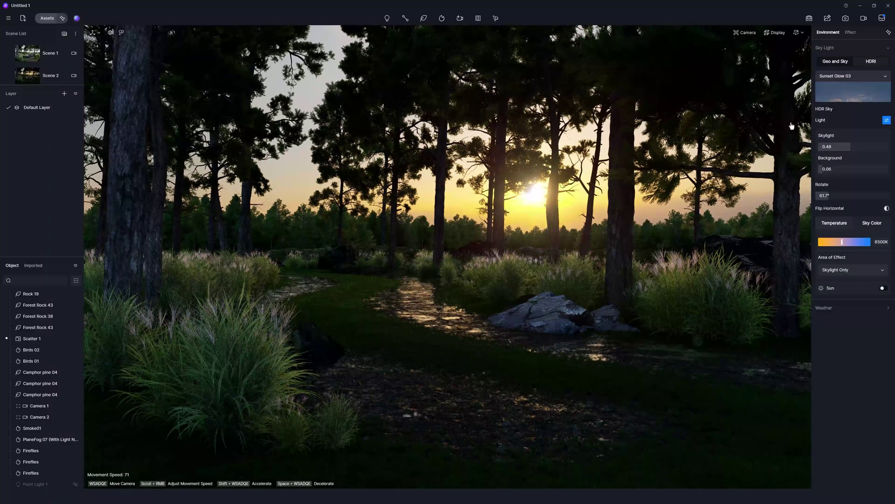
- Try the Sunset 05 HDRI preset, then return to Sunset Glow 03
left_click(850, 99)
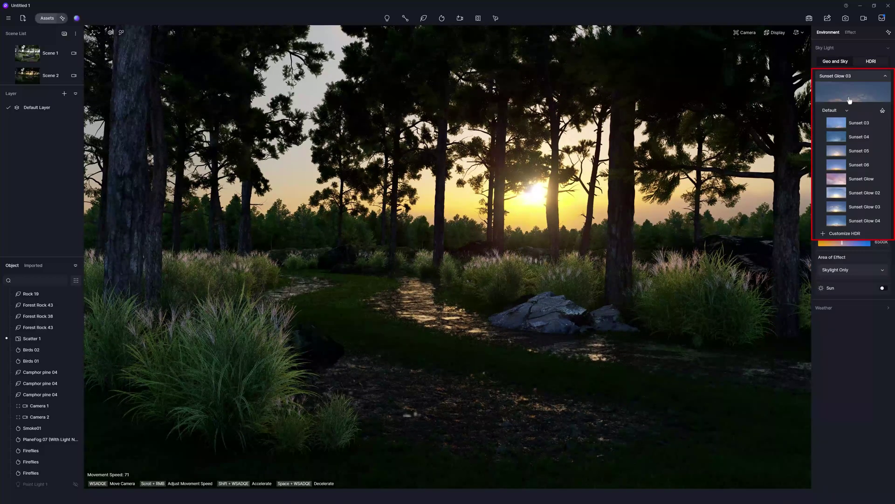
scroll(868, 210, "up", 2)
scroll(871, 218, "up", 2)
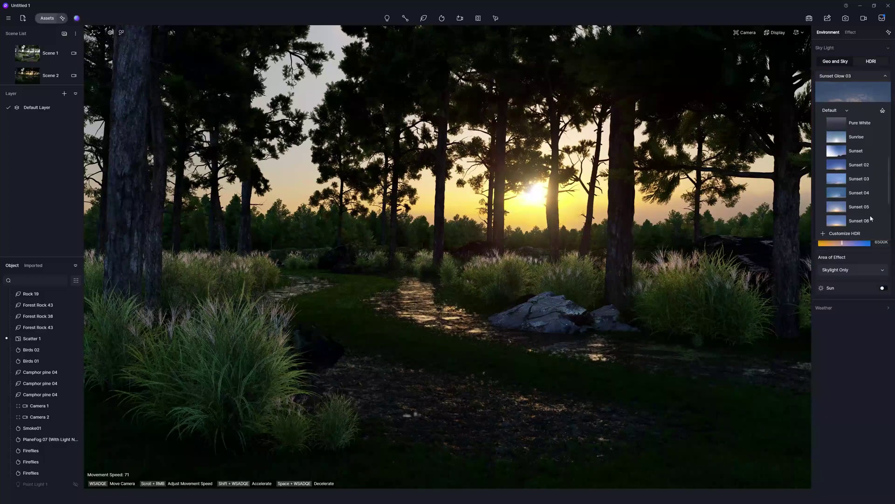
scroll(871, 218, "down", 3)
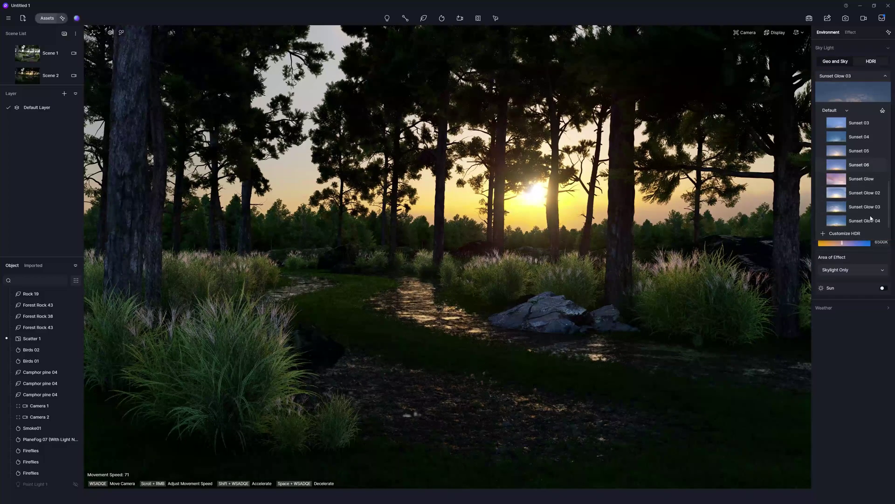
left_click(856, 152)
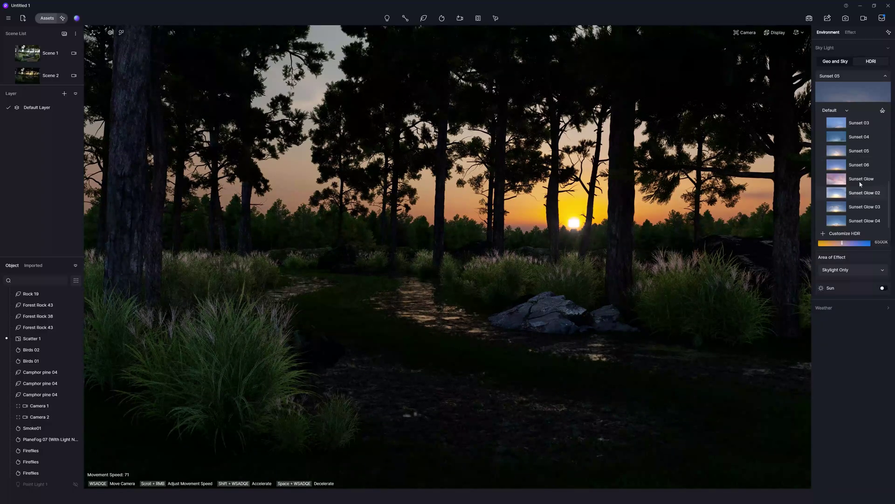
left_click(864, 210)
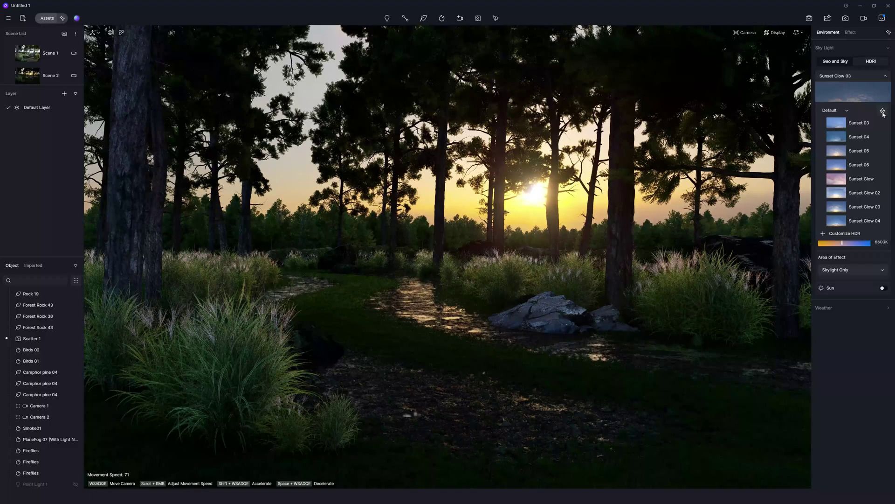
- Browse the online HDRI library and preset list, keeping Sunset Glow 03
left_click(883, 112)
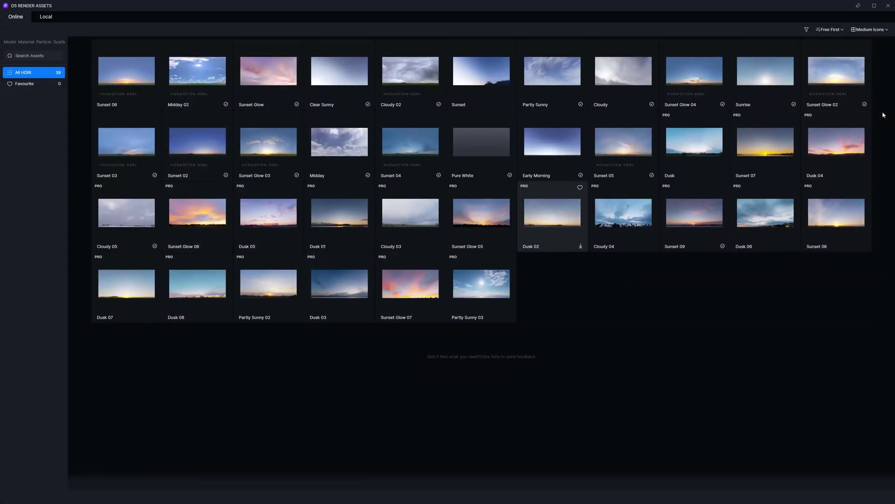
mouse_move(622, 213)
left_click(890, 12)
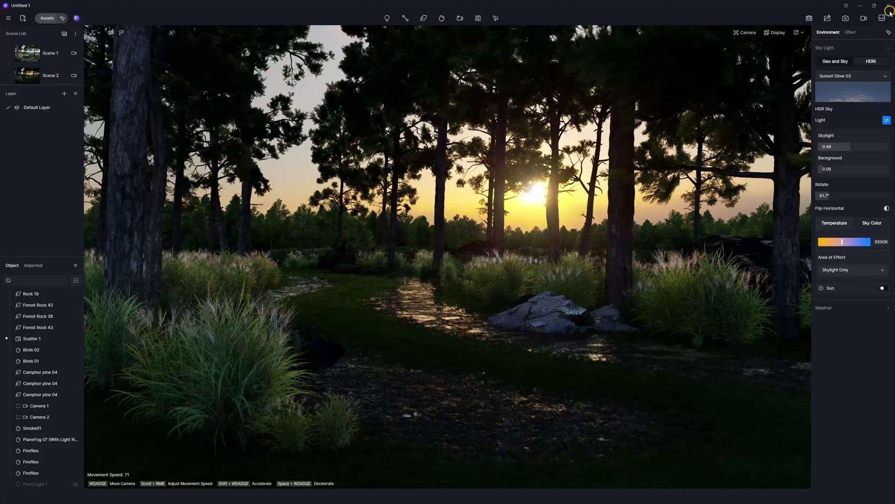
left_click(868, 97)
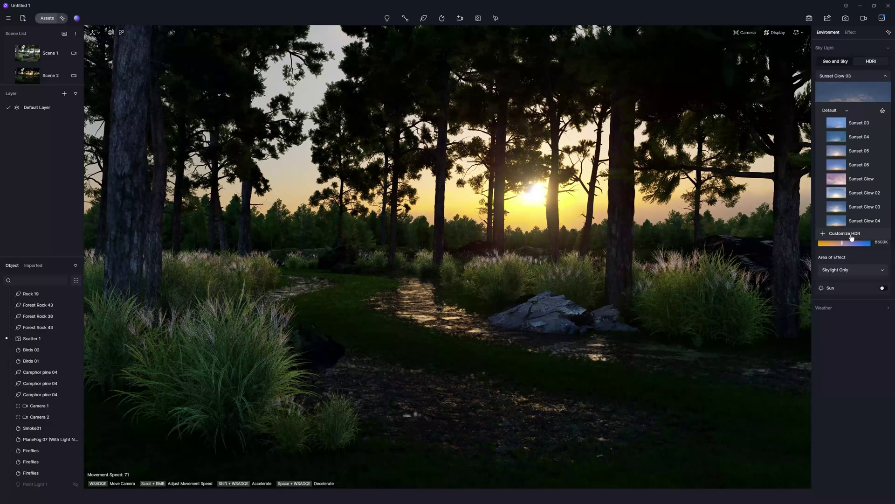
left_click(857, 97)
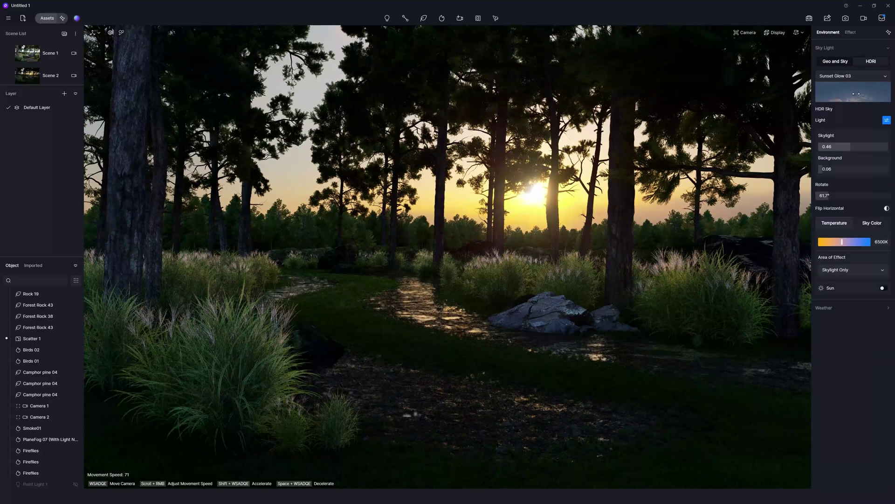
- Adjust Skylight intensity, trying 0.2 before settling at about 0.82
left_click(851, 146)
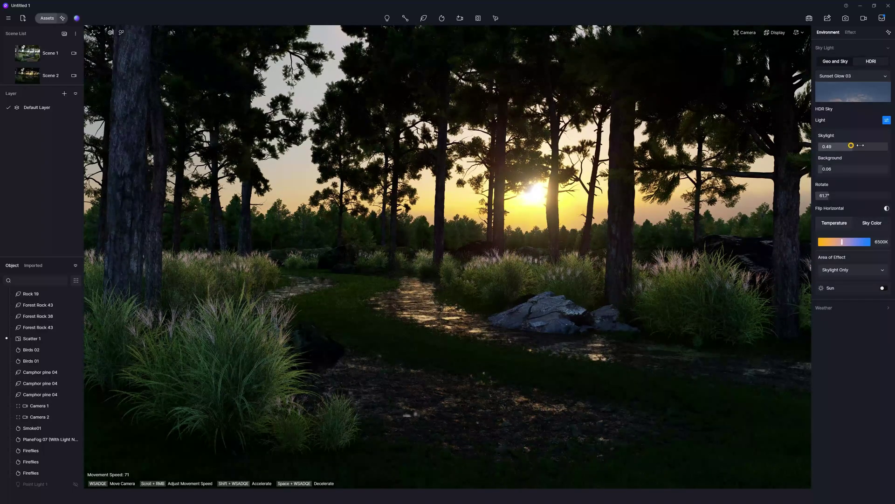
type("1")
left_click_drag(884, 147, 832, 157)
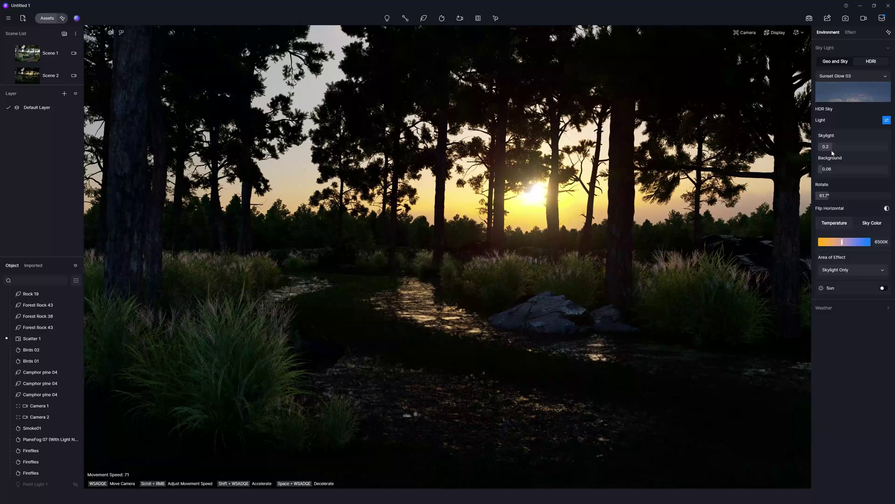
left_click_drag(832, 147, 876, 150)
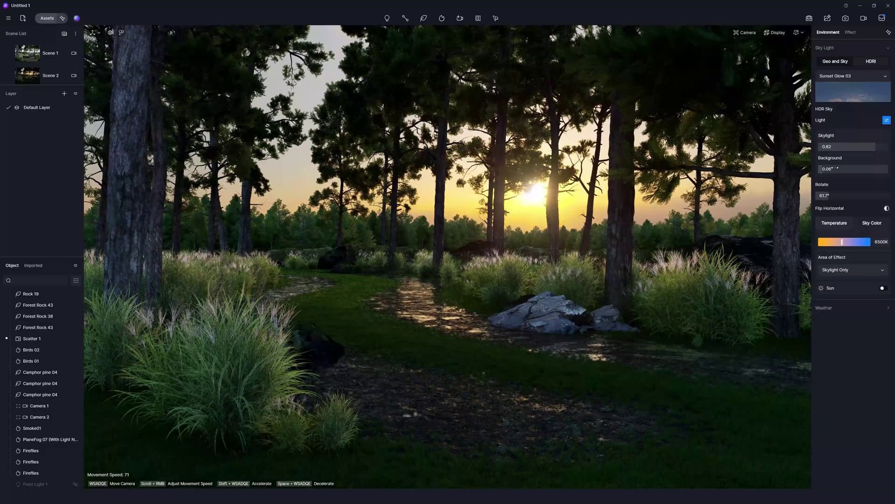
- Try Background intensity values 0.5, 0, 0.48 and 0.22, then rotate the sky
left_click_drag(833, 168, 825, 173)
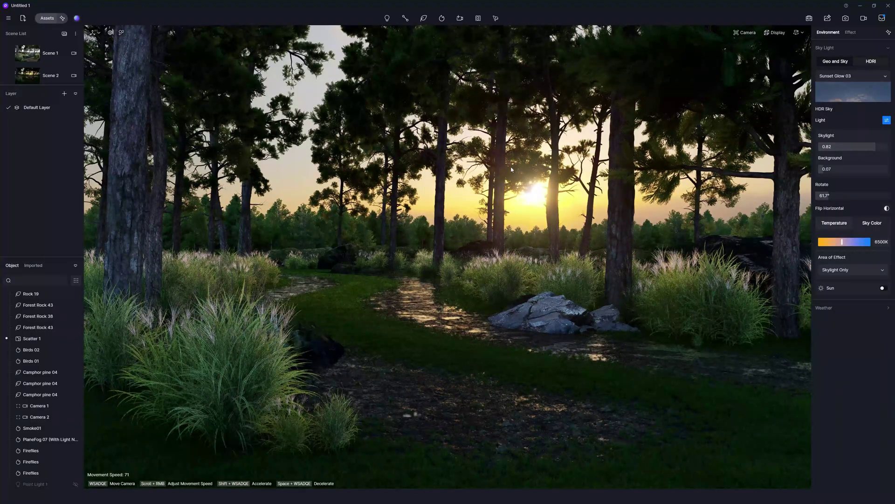
left_click(823, 169)
type("0")
key("Return")
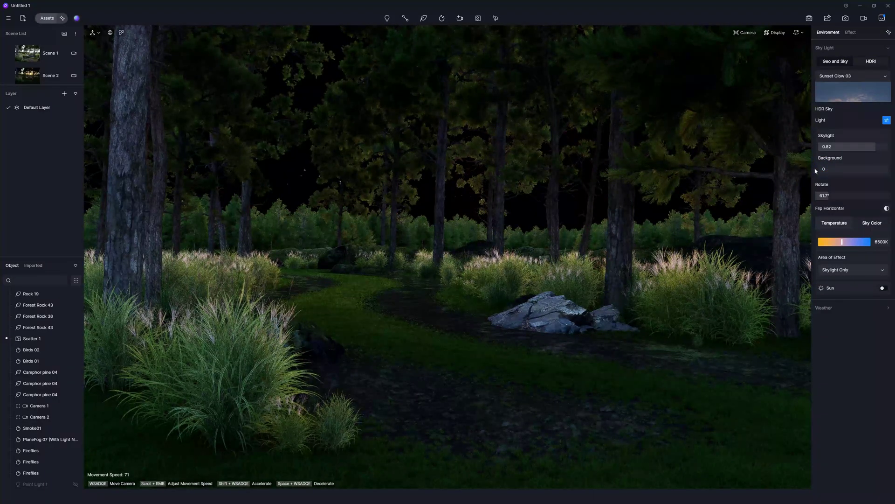
left_click_drag(823, 169, 866, 174)
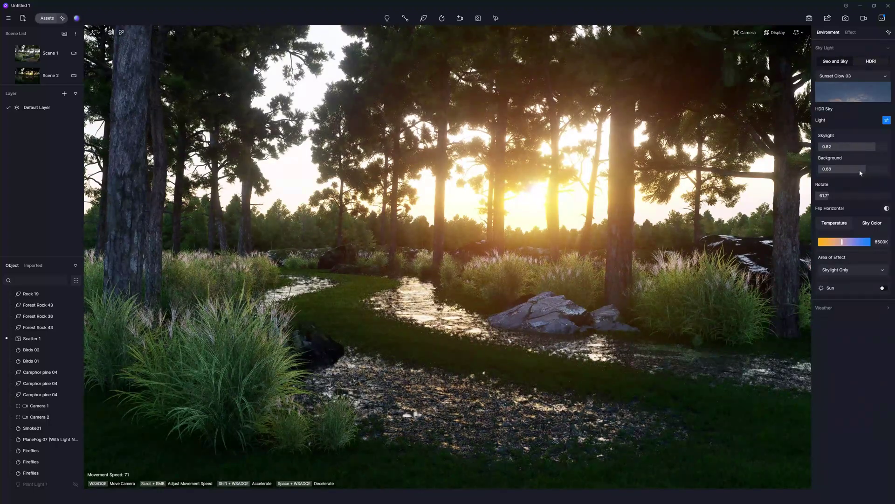
left_click_drag(859, 170, 828, 174)
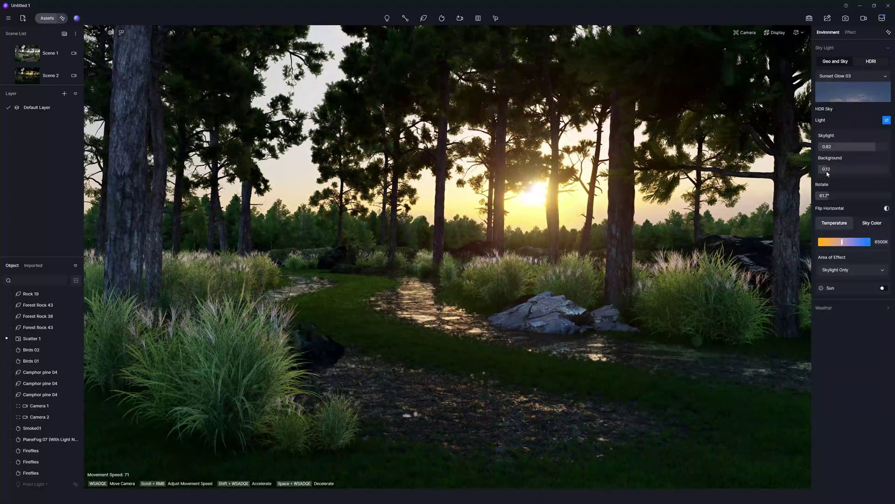
mouse_move(826, 195)
left_mouse_down()
mouse_move(879, 192)
mouse_move(817, 195)
mouse_move(824, 195)
left_mouse_up()
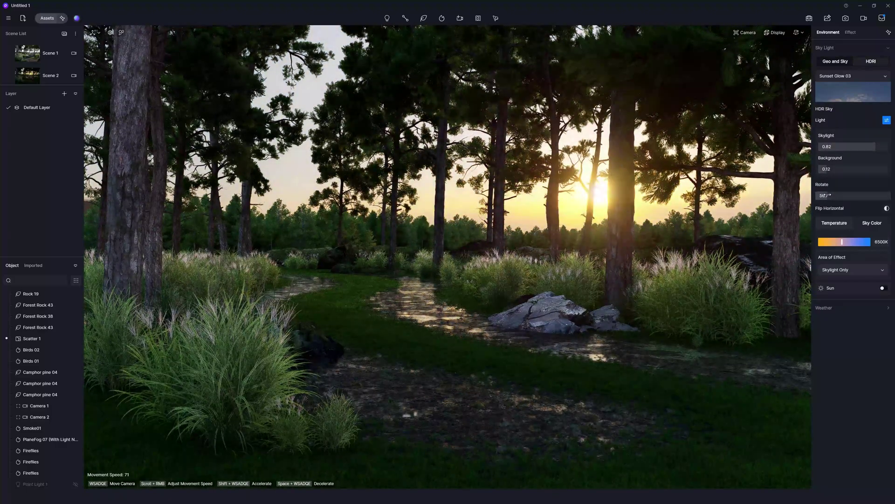
- Rotate the HDRI sky to 63.3° with Flip Horizontal left off and Temperature tinting
left_click_drag(825, 195, 827, 195)
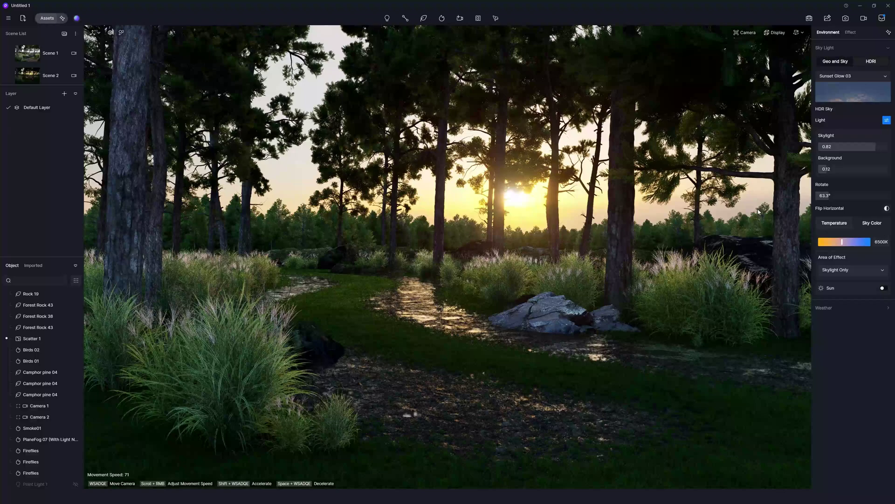
left_click(886, 209)
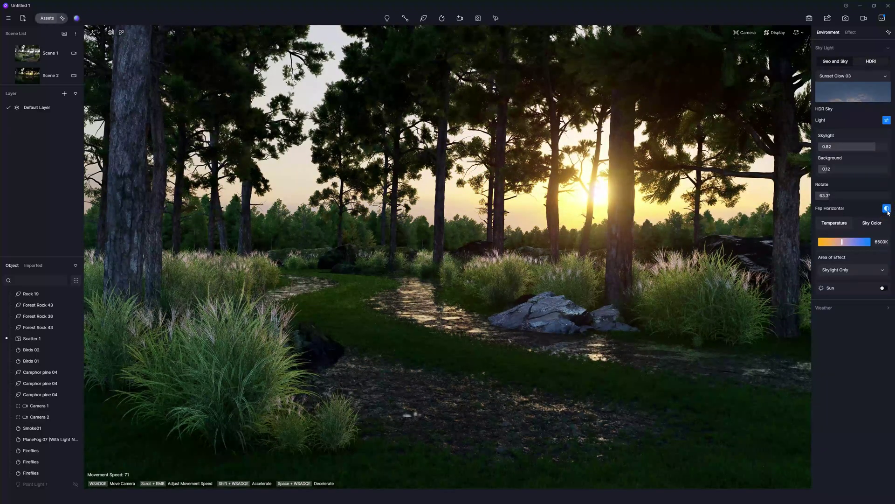
left_click(887, 210)
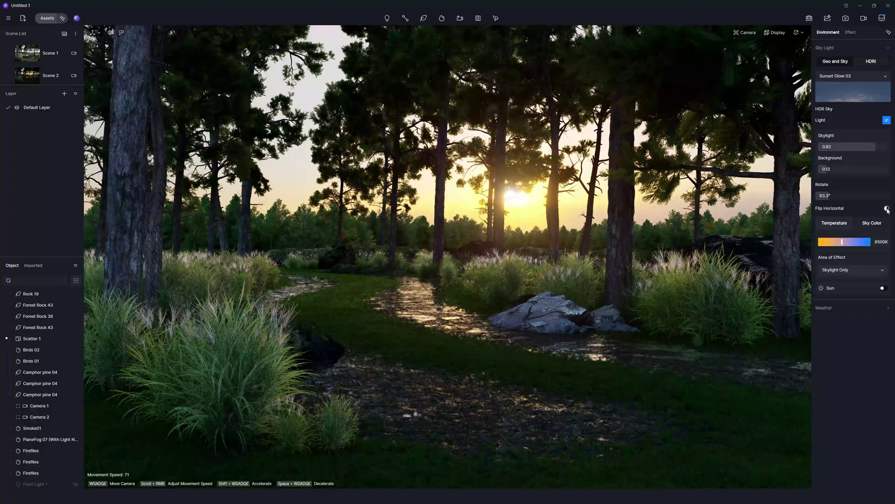
left_click(838, 225)
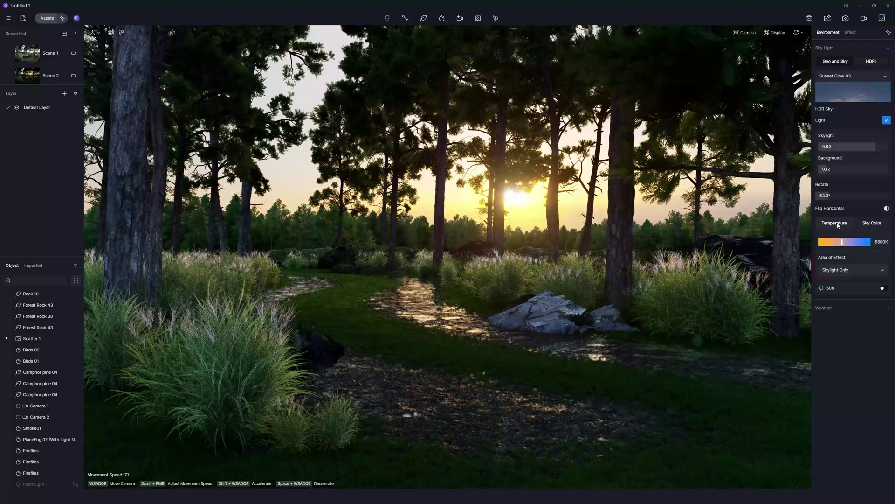
left_click(850, 271)
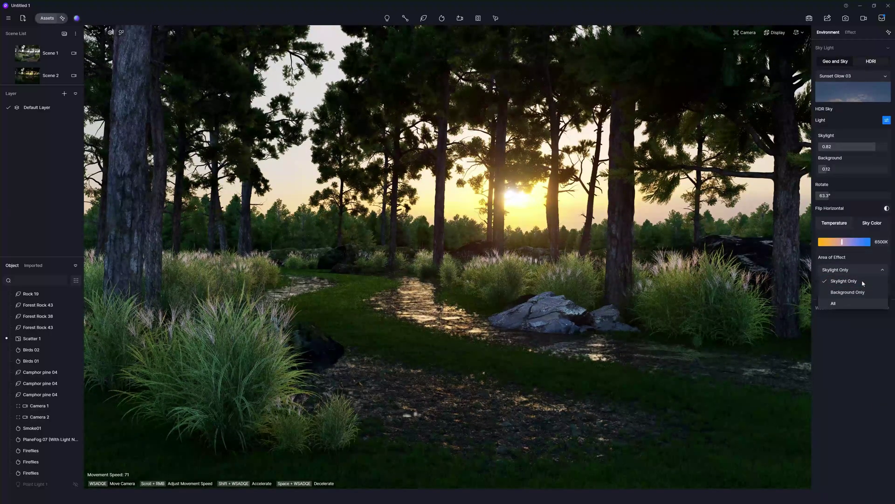
left_click(857, 272)
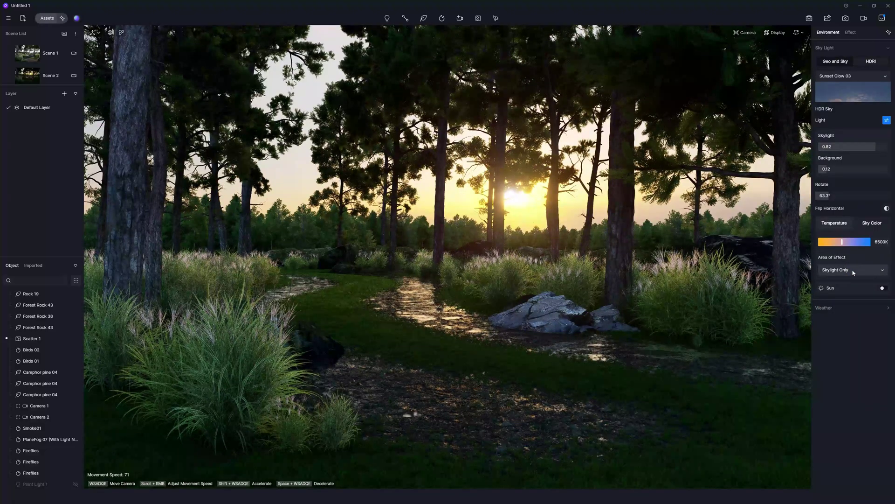
left_click(843, 272)
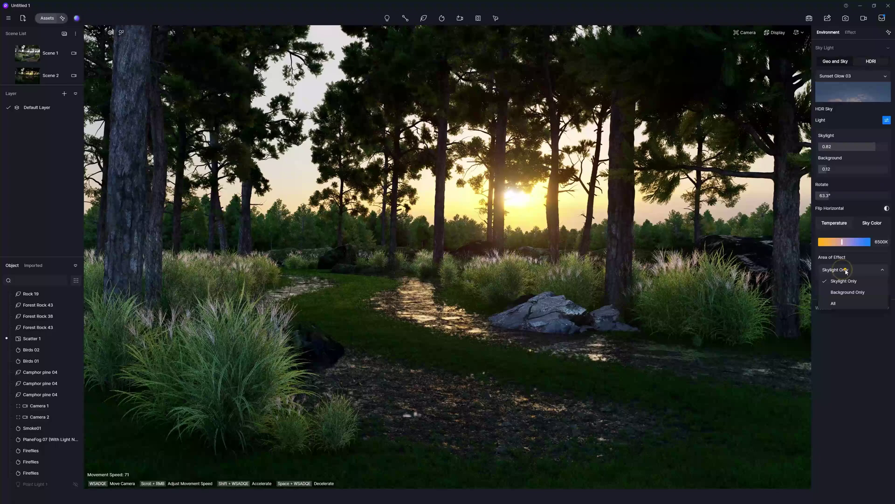
left_click(845, 272)
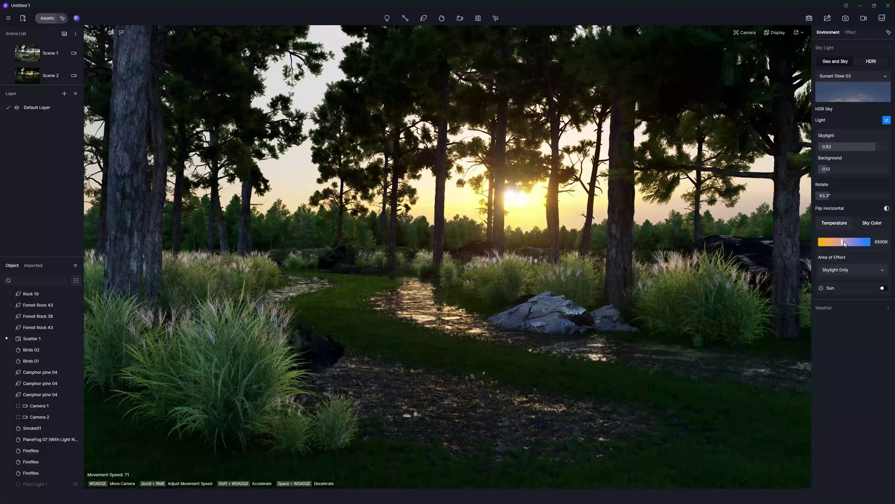
- Try 8350K and 12000K sky temperatures, return to 6500K, then switch to Sky Color tinting
mouse_move(845, 243)
left_mouse_down()
mouse_move(855, 237)
mouse_move(733, 252)
left_mouse_up()
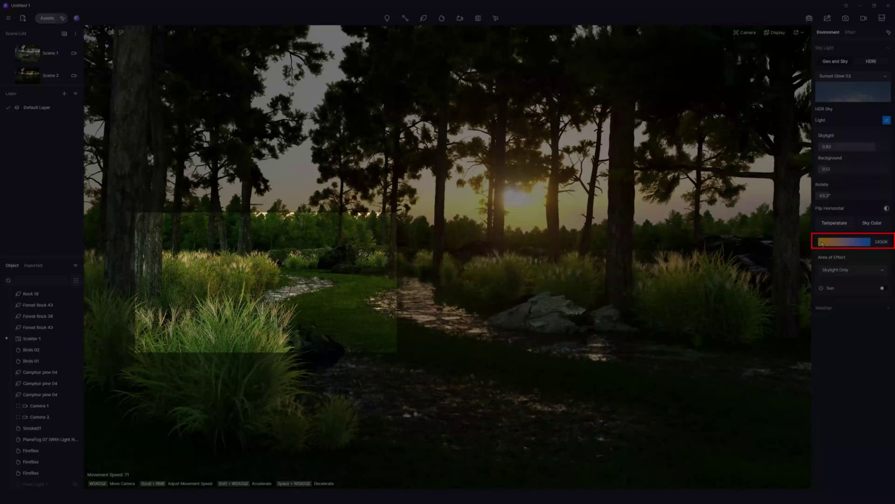
left_click_drag(822, 244, 870, 241)
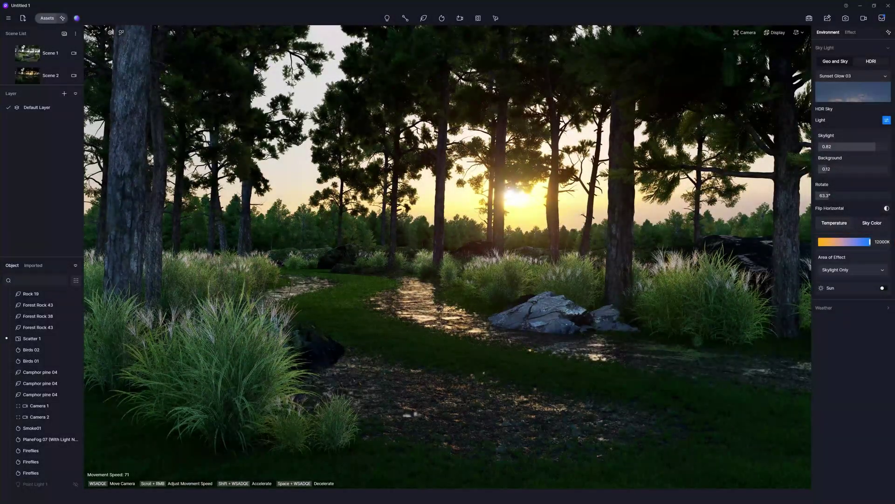
left_click_drag(870, 242, 842, 242)
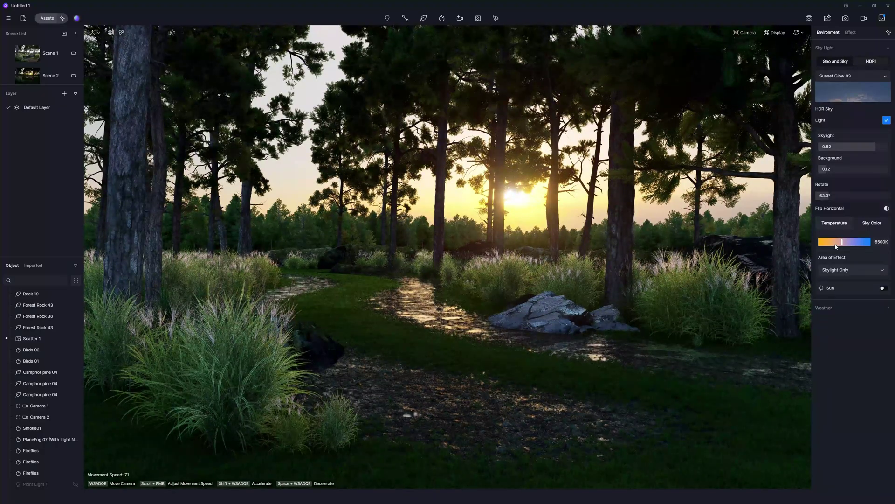
left_click(870, 224)
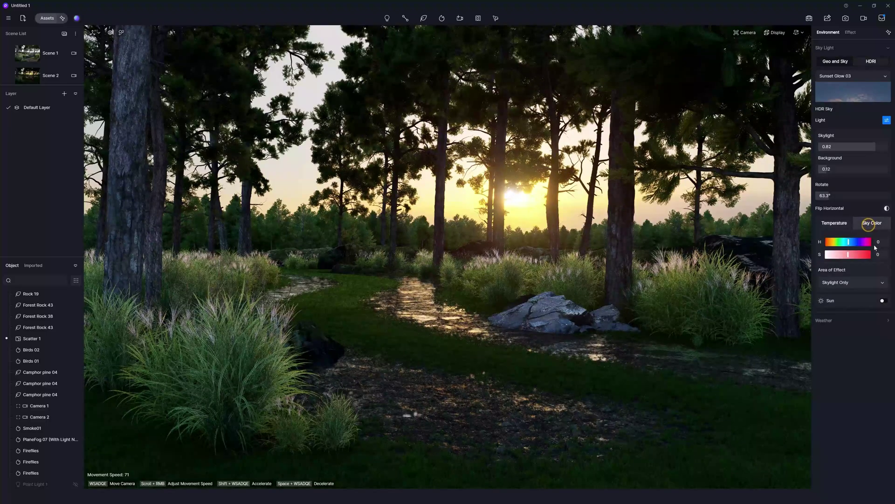
- Try sky colour hues 180, -164, 18 and 23, then return the sky light to Temperature at 6500K
left_click(848, 241)
mouse_move(871, 240)
left_mouse_down()
mouse_move(830, 241)
mouse_move(868, 255)
mouse_move(834, 256)
mouse_move(859, 256)
left_mouse_up()
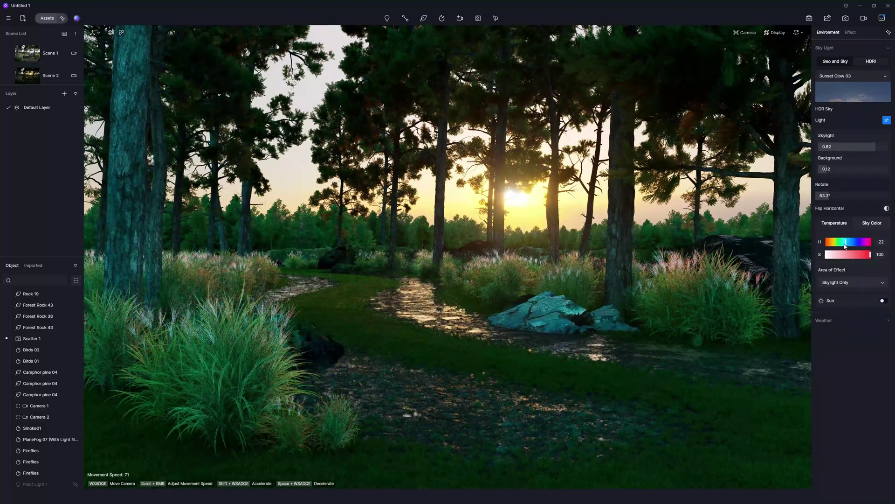
left_click_drag(846, 246, 847, 242)
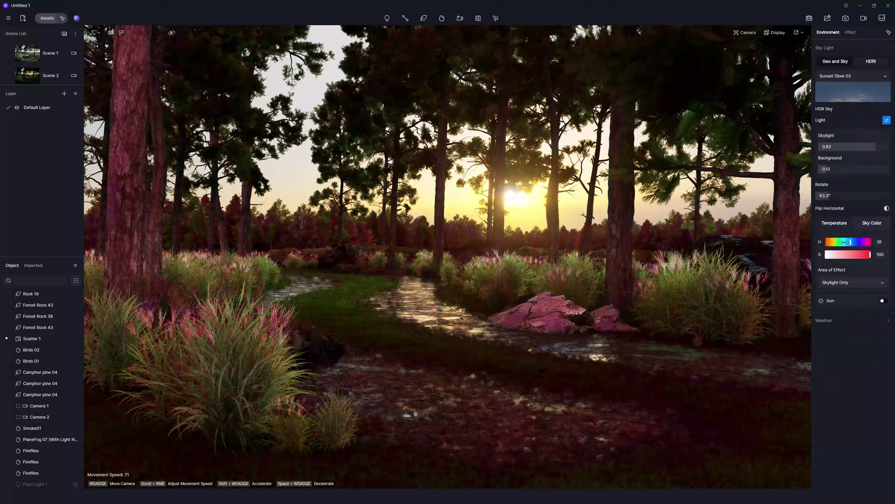
left_click_drag(845, 243, 848, 242)
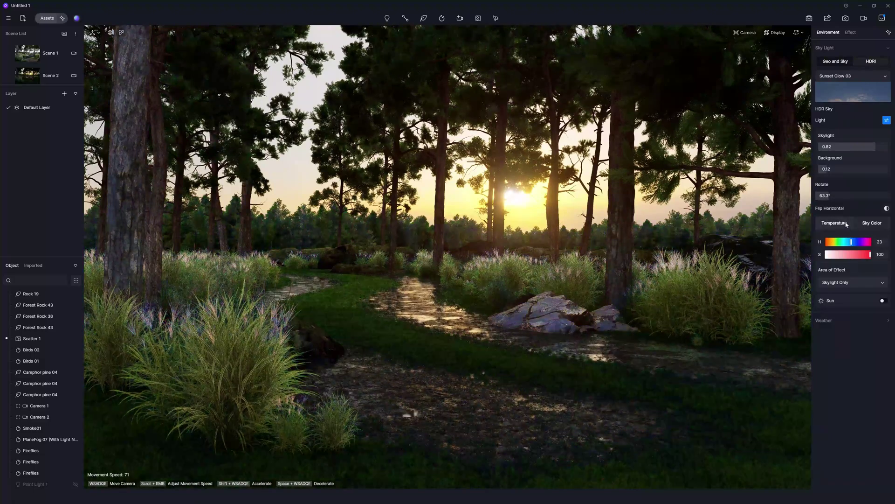
left_click(847, 224)
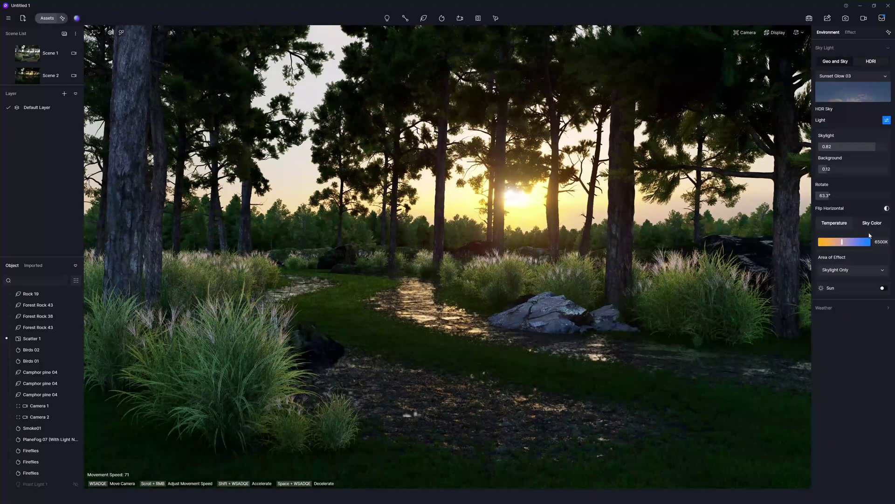
- Limit the sky tint to Background Only, try 2000K and 12000K temperatures, and save the project
left_click(833, 272)
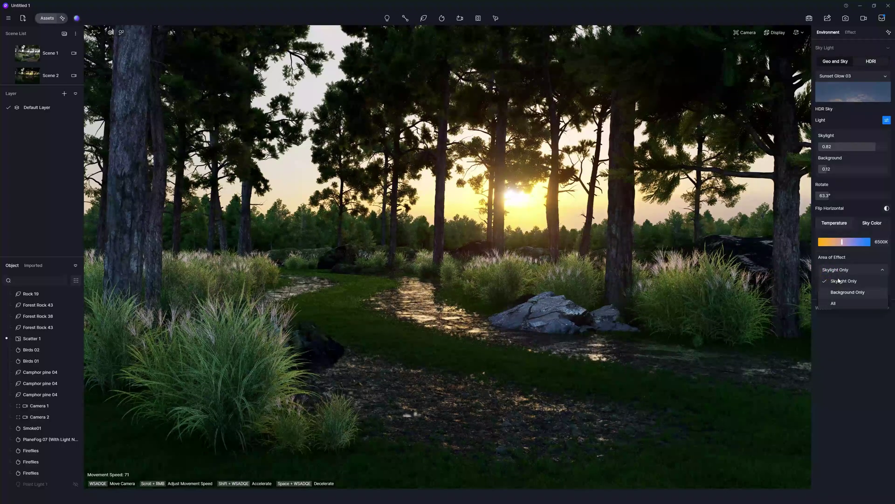
left_click(854, 293)
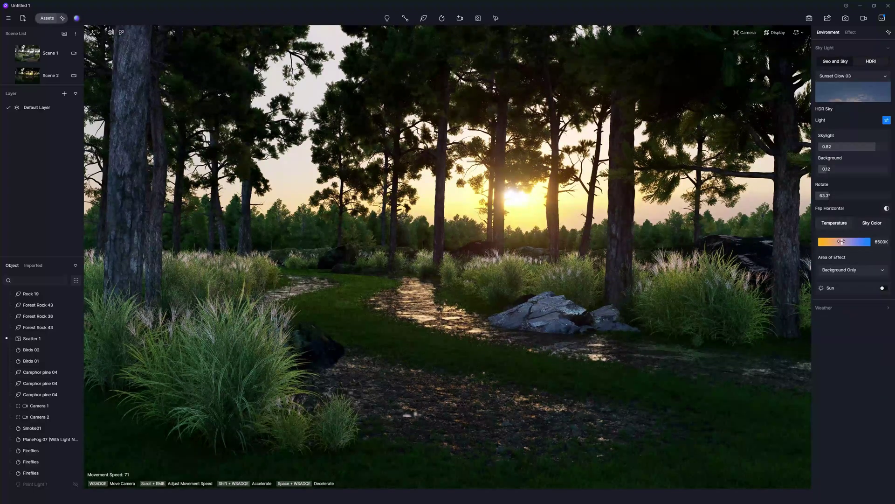
left_click_drag(842, 241, 820, 241)
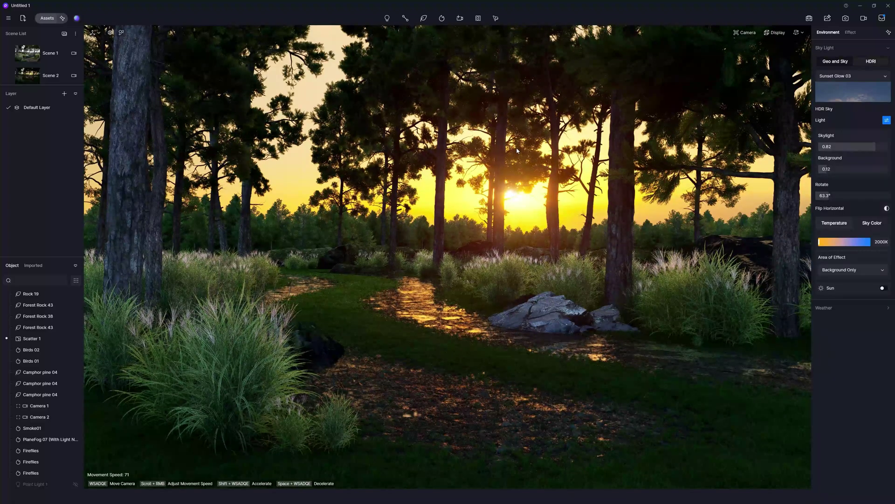
key("ctrl+s")
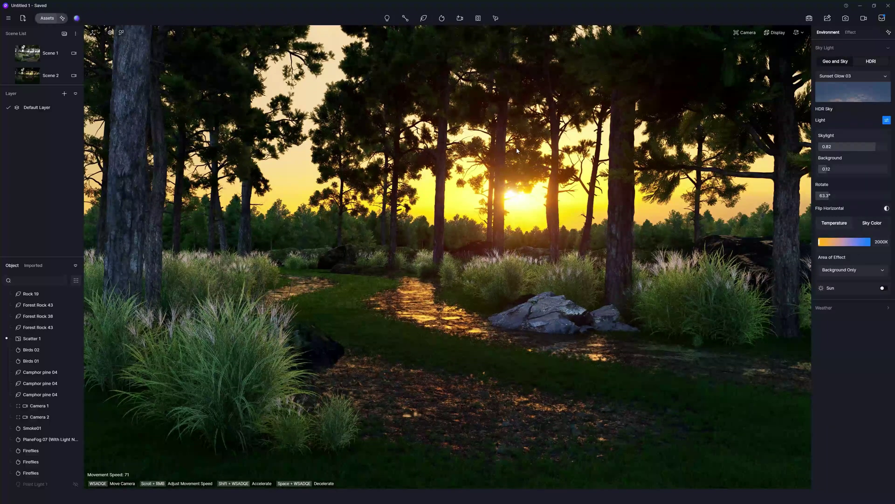
left_click(823, 242)
left_click(822, 242)
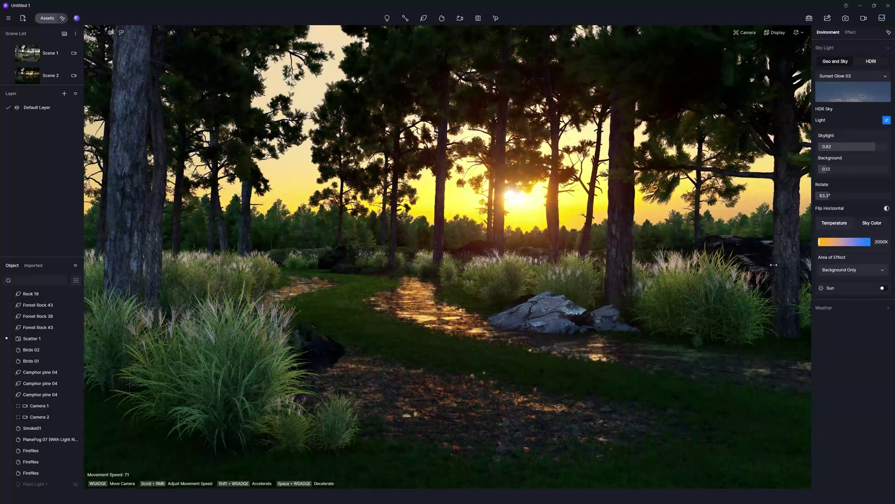
- Tint the sky by Sky Color with Area of Effect All, ending at hue 74, saturation -34
left_click(871, 225)
mouse_move(852, 242)
left_mouse_down()
mouse_move(863, 242)
mouse_move(808, 256)
mouse_move(841, 260)
left_mouse_up()
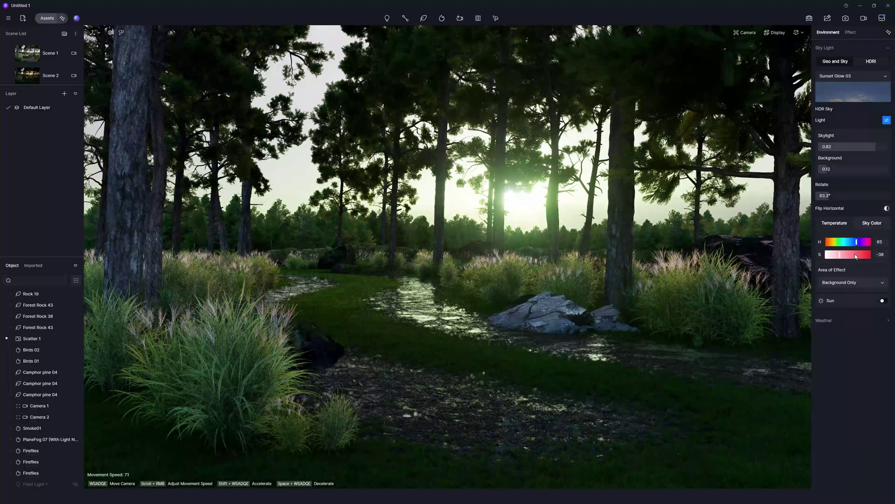
double_click(857, 242)
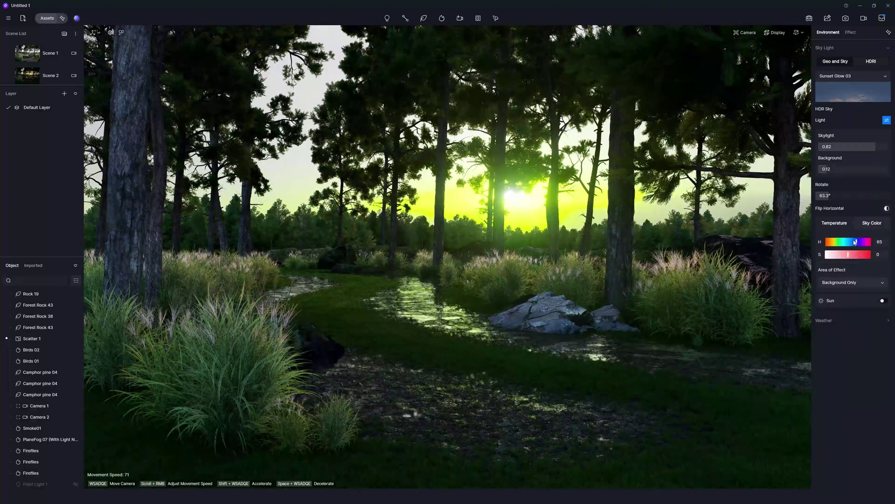
left_click(843, 283)
left_click(849, 317)
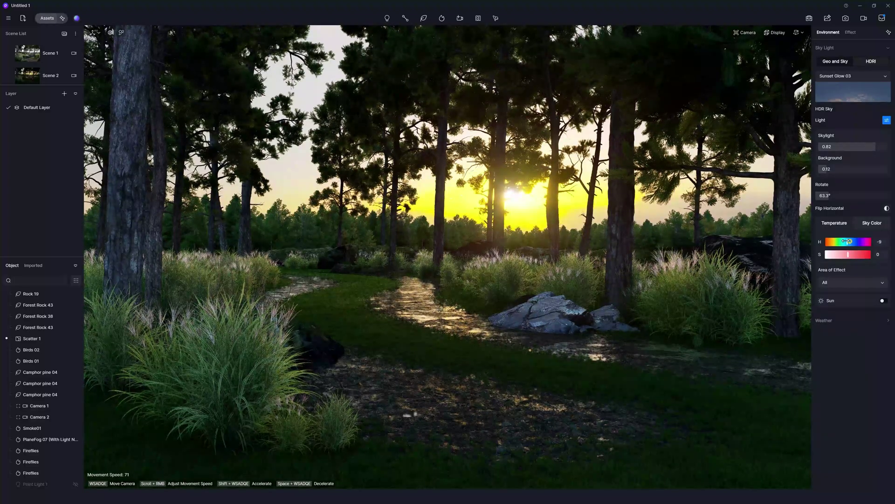
mouse_move(849, 241)
left_mouse_down()
mouse_move(858, 241)
mouse_move(842, 256)
left_mouse_up()
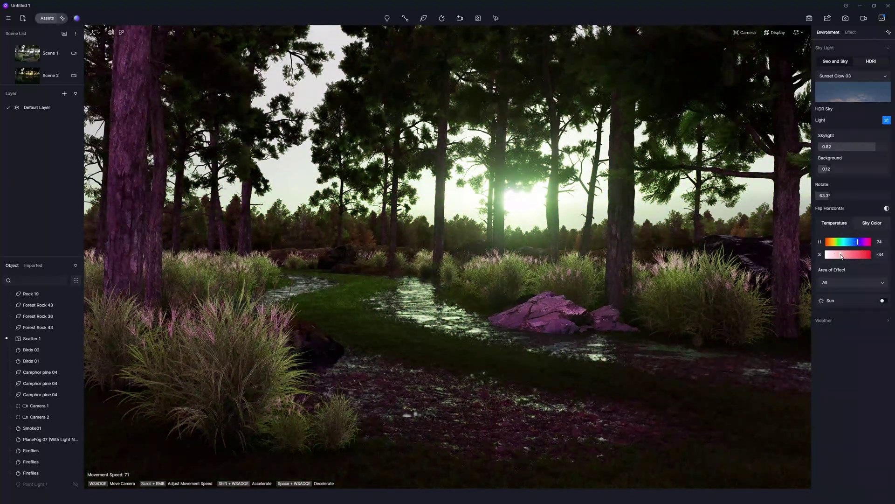
- Switch the sky tint back to Temperature, try a golden 2000K, then settle on 6500K
left_click(838, 223)
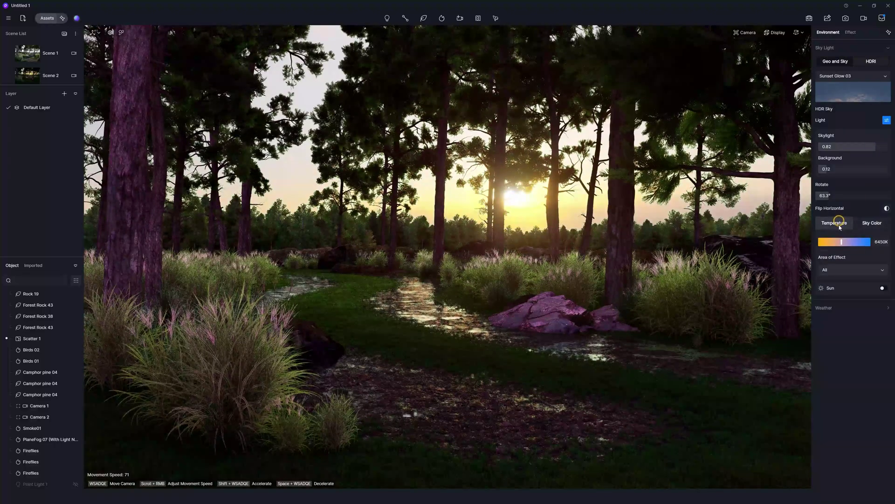
left_click_drag(870, 242, 723, 242)
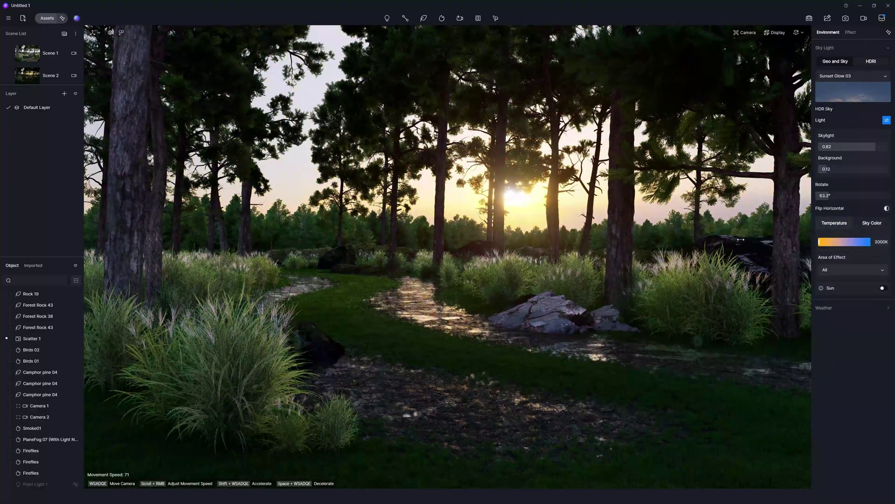
left_click(844, 243)
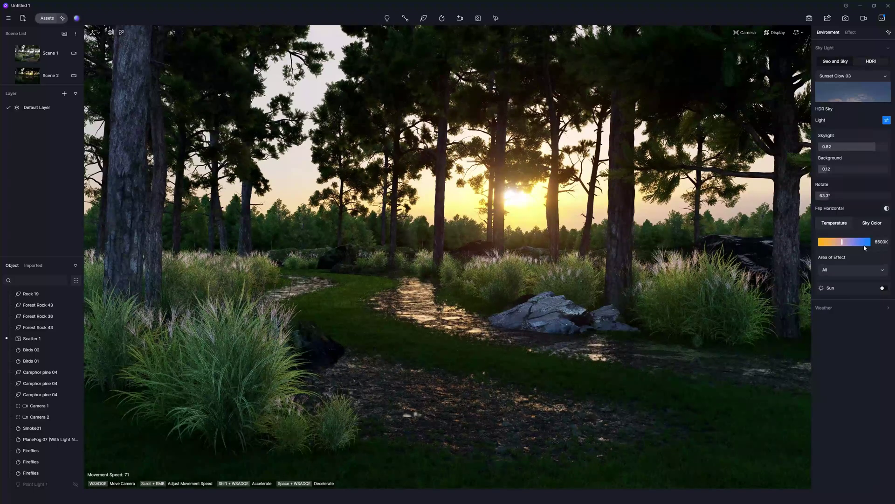
- Switch to Scene 2 and turn on the HDRI sun at intensity 0.6 and 3150K
left_click(30, 74)
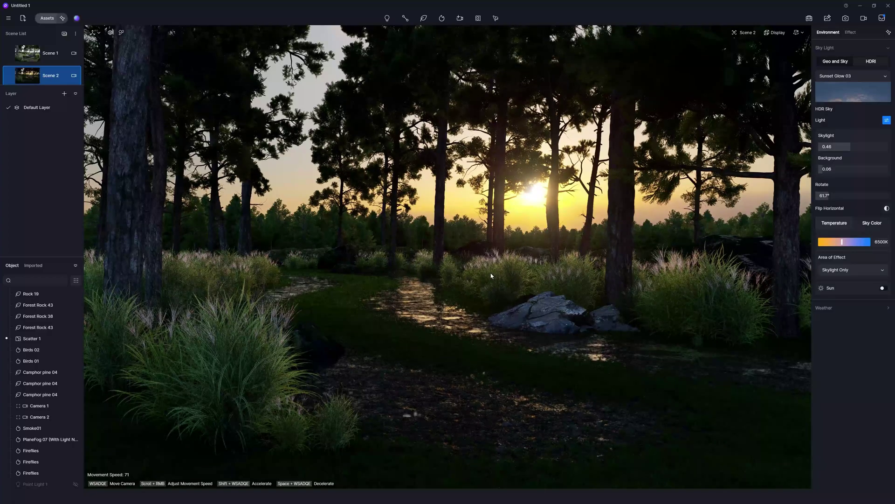
left_click(883, 288)
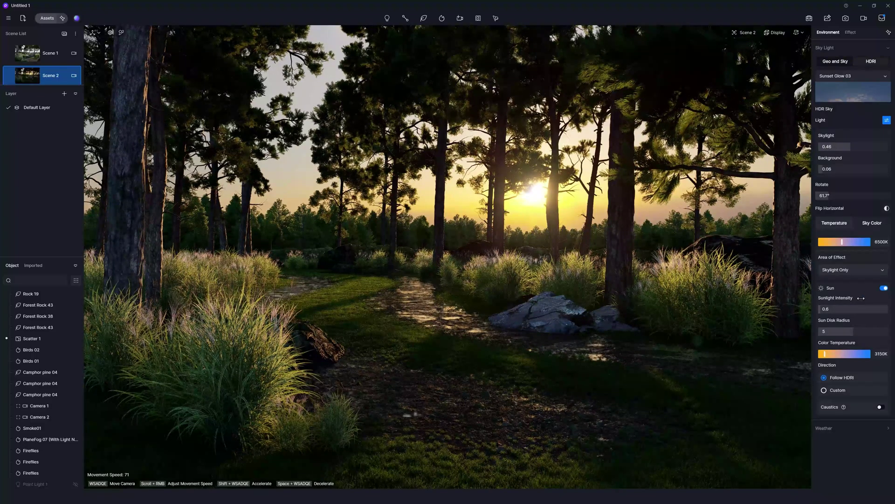
left_click_drag(837, 310, 821, 314)
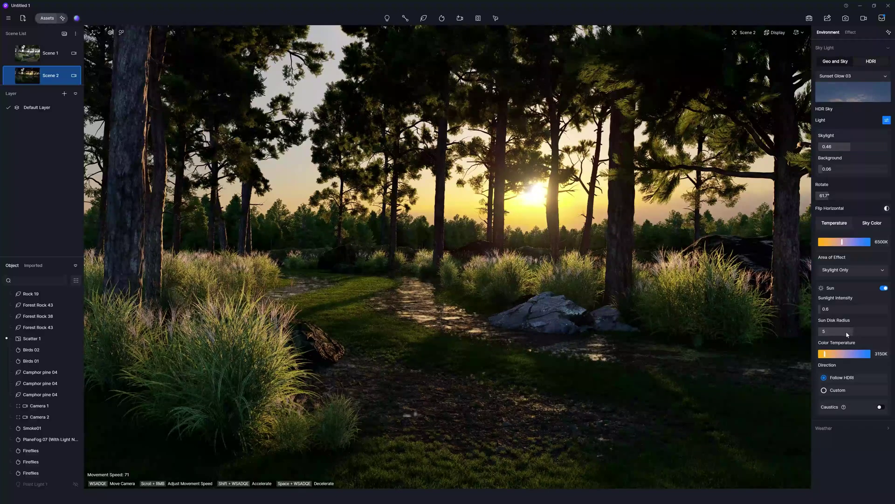
mouse_move(847, 332)
left_mouse_down()
mouse_move(887, 331)
mouse_move(856, 334)
left_mouse_up()
left_click_drag(846, 331, 875, 332)
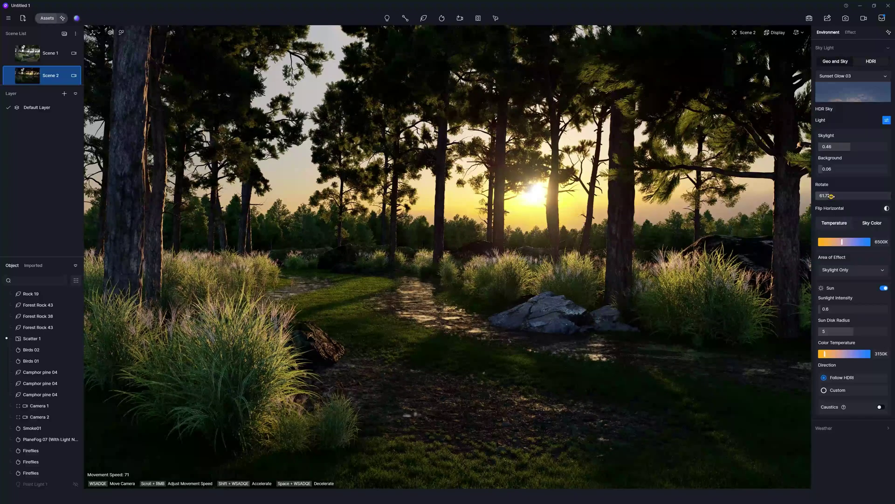
- Rotate the HDR sky to 83.3°, try a Custom sun direction, save, and restore Follow HDRI
left_click_drag(829, 196, 830, 198)
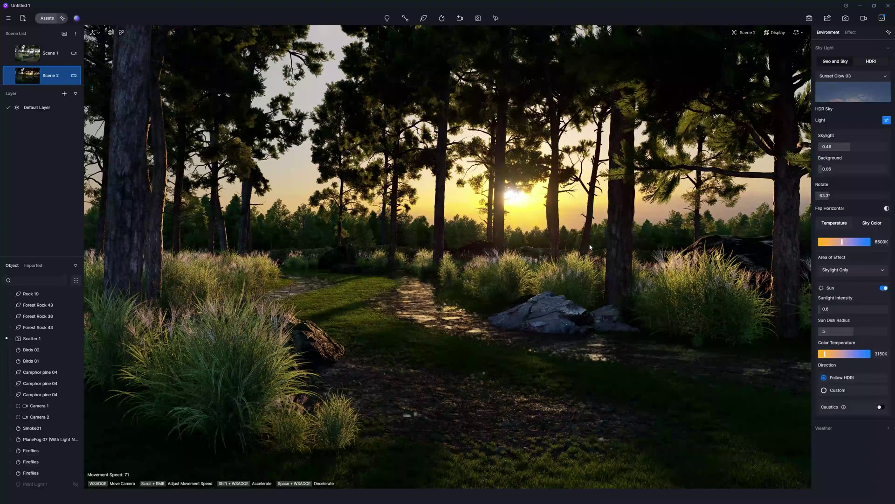
left_click(847, 392)
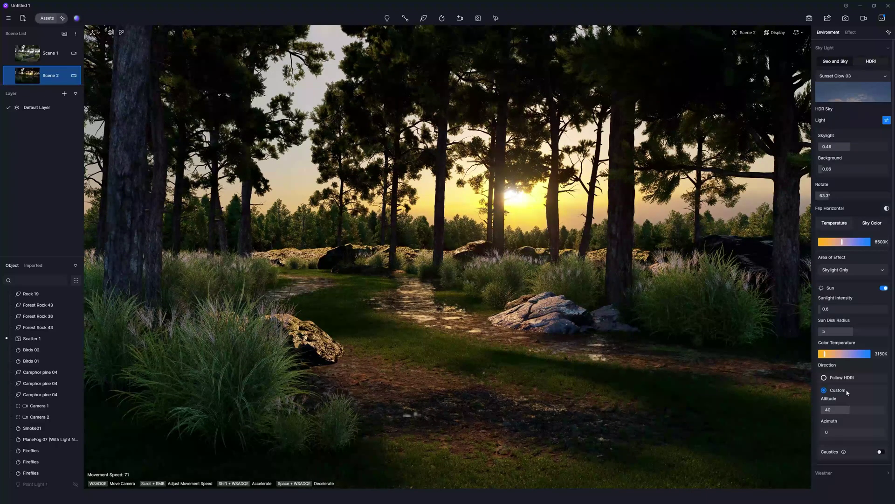
key("ctrl+s")
left_click(842, 378)
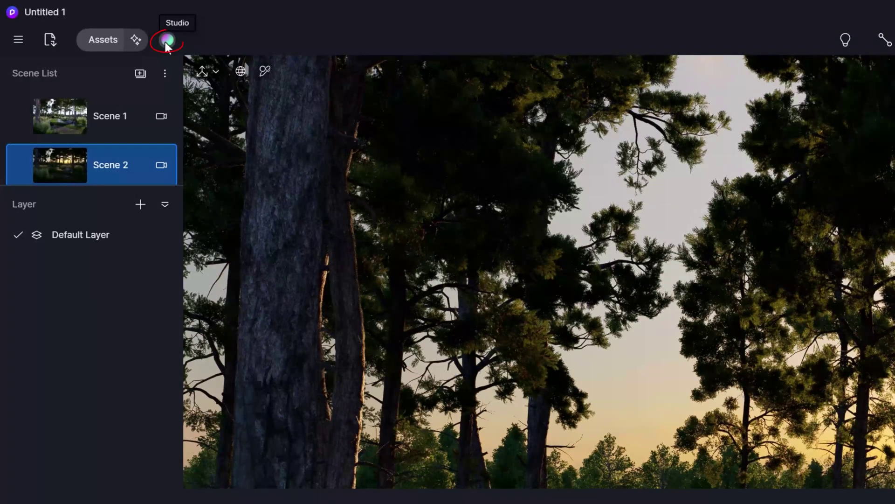
- Open the Studio preset window on My Space, then start and cancel a new preset
left_click(165, 42)
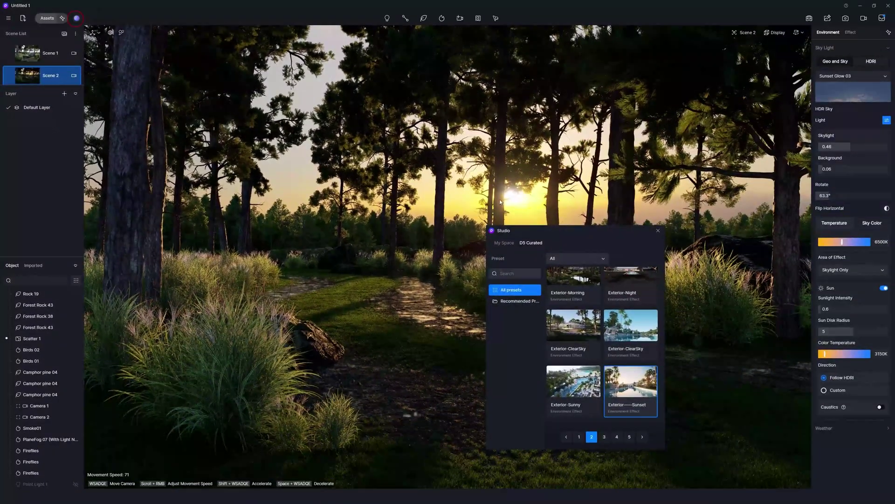
mouse_move(573, 233)
left_mouse_down()
mouse_move(414, 196)
mouse_move(476, 163)
left_mouse_up()
left_click(344, 206)
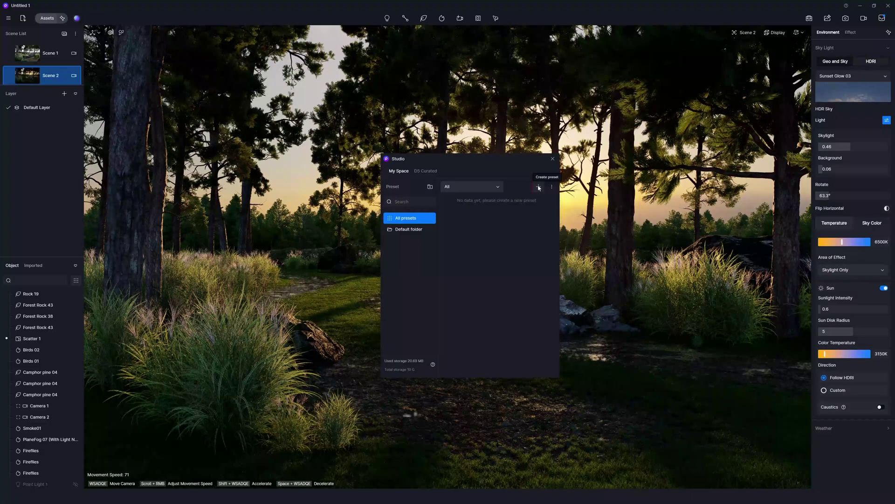
left_click(540, 187)
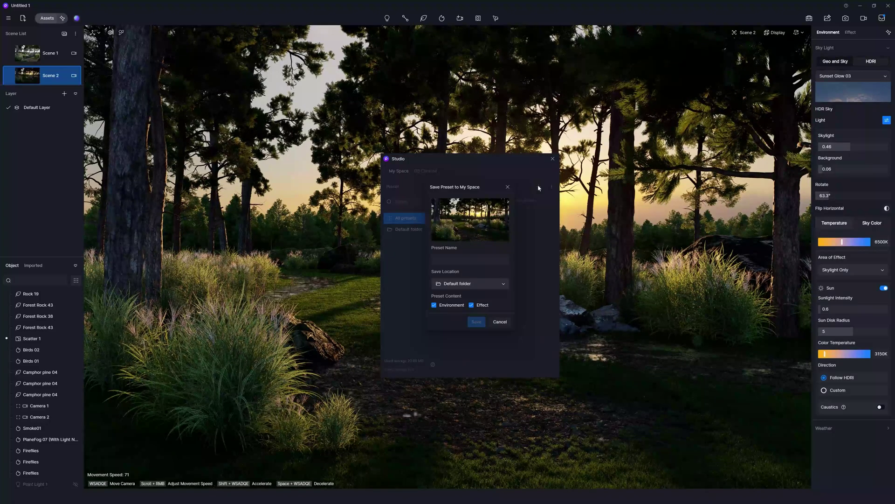
left_click(500, 322)
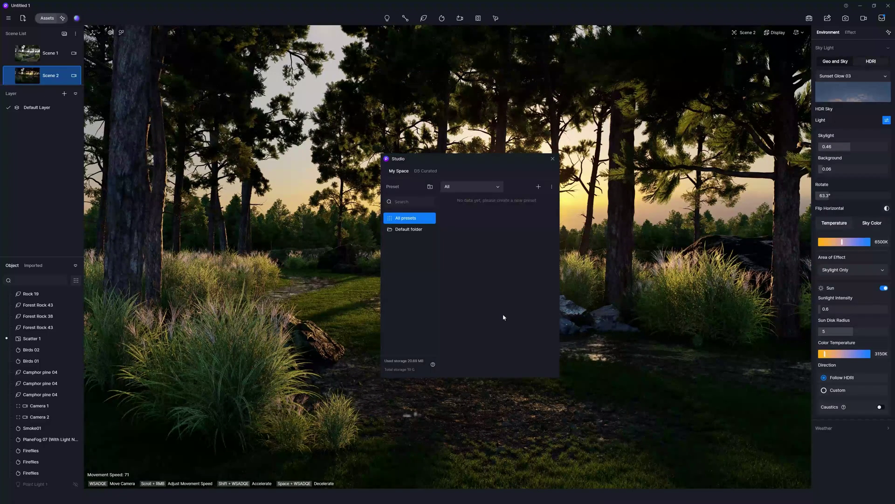
- Browse the D5 Curated presets such as Exterior-Overcast, Exterior-Day and Exterior-Night
left_click(427, 172)
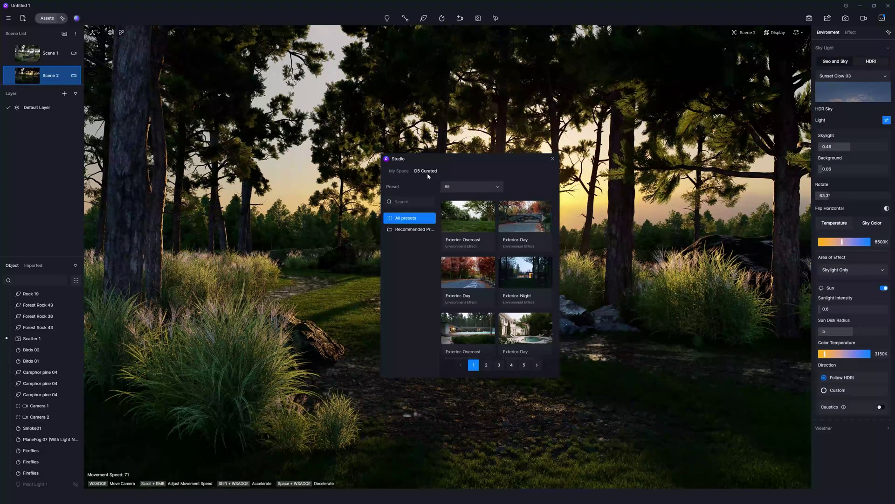
scroll(428, 176, "down", 1)
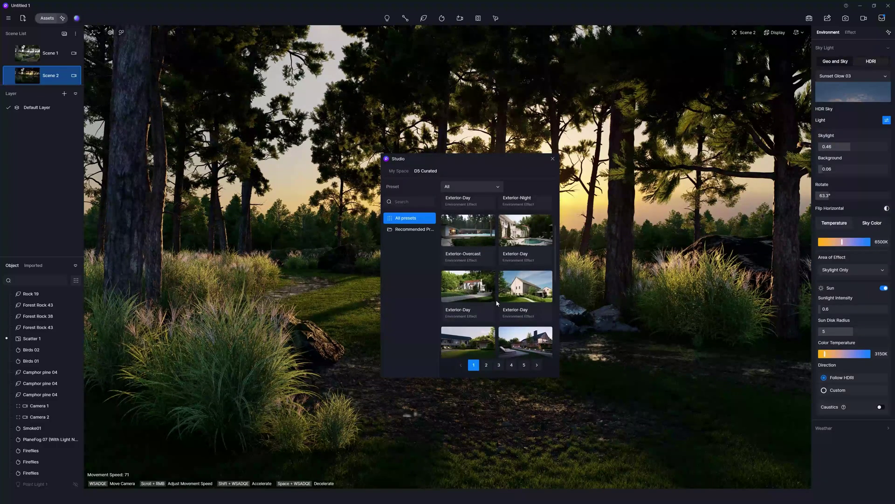
scroll(495, 294, "down", 1)
scroll(496, 303, "up", 3)
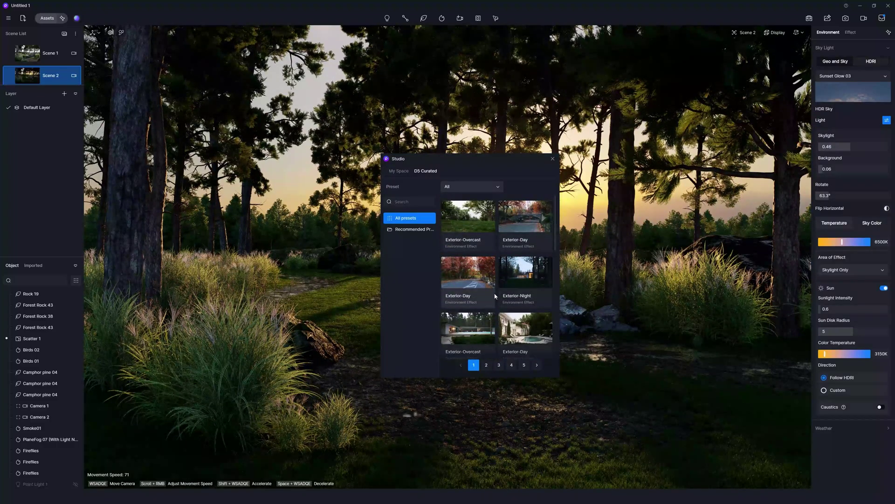
- Try Exterior-Overcast, then apply Exterior-Night for a Dusk 03 sky and check post-processing settings
left_click(477, 225)
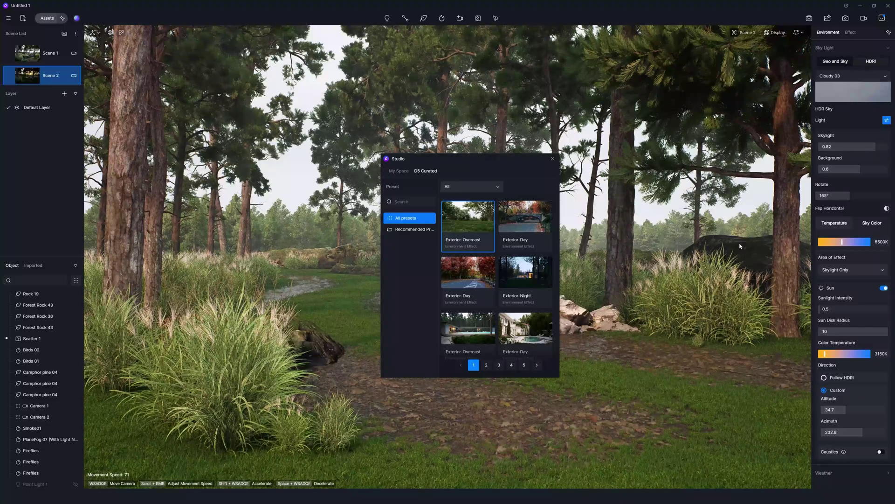
left_click(525, 274)
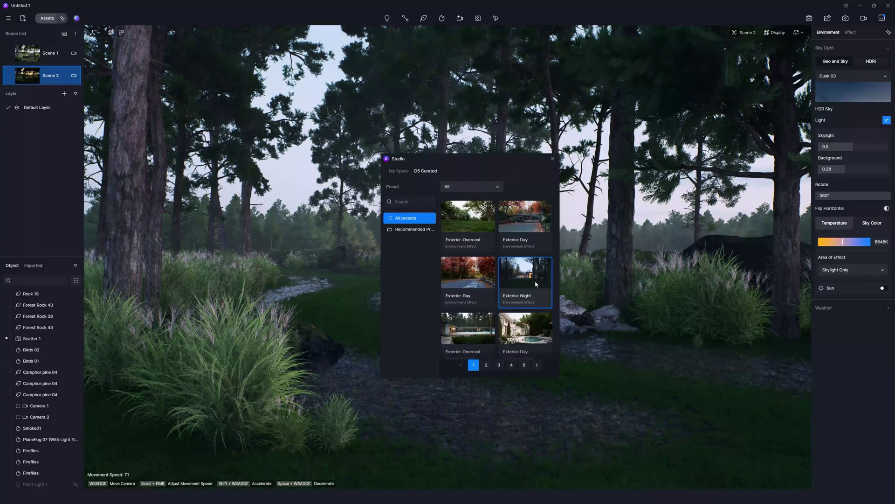
left_click(849, 33)
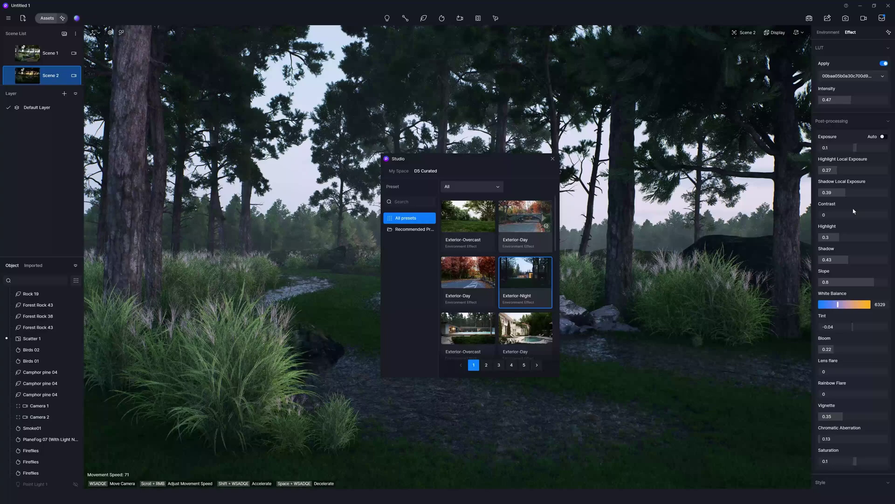
- Close the Studio window and show the Environment panel with the Dusk 03 sky light
left_click(552, 160)
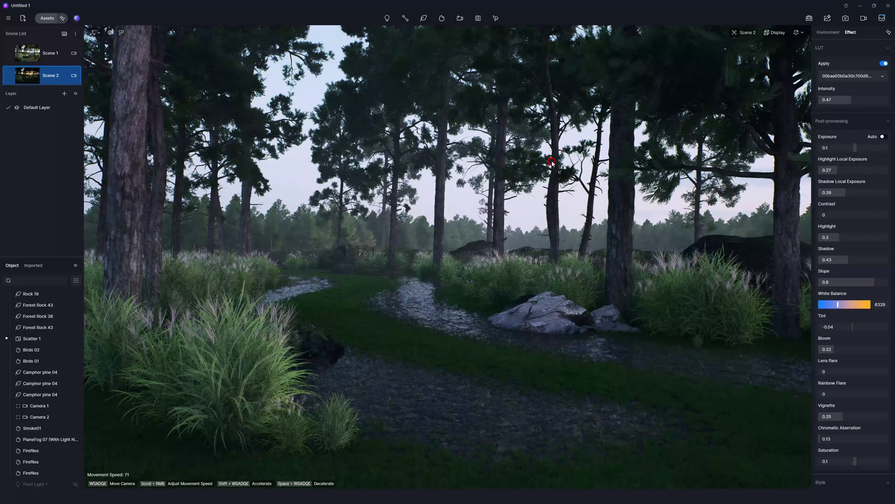
left_click(824, 32)
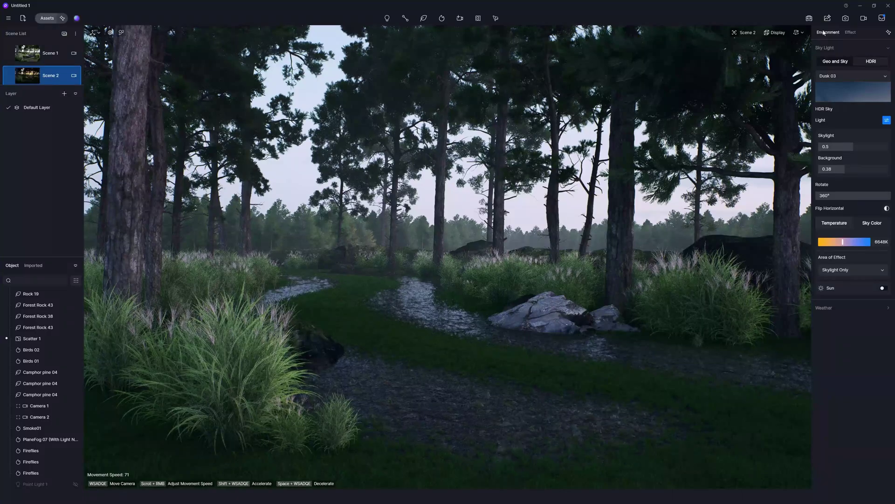